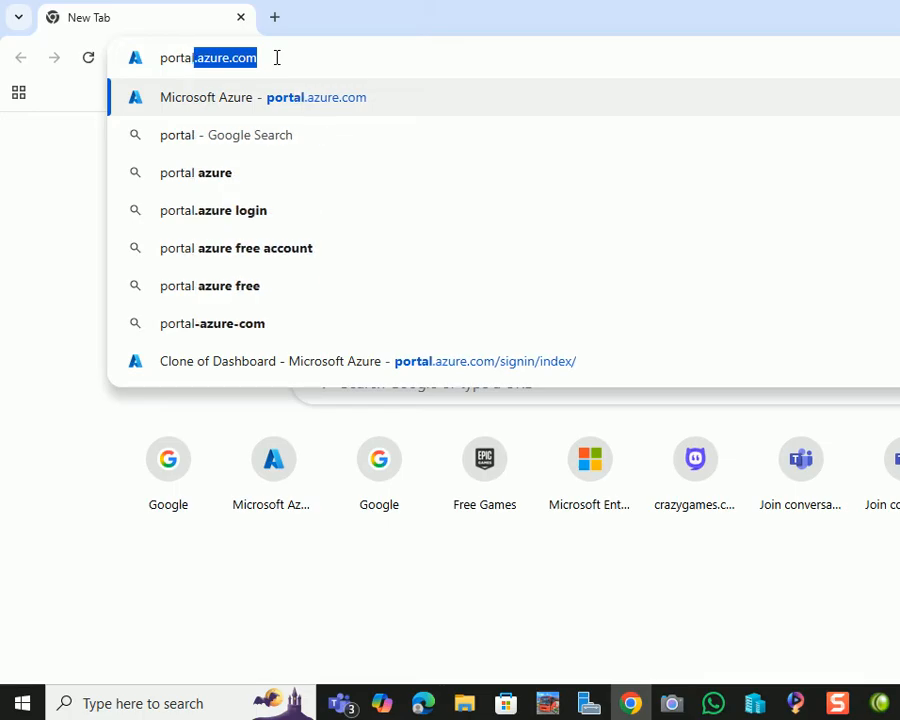
# Step: Open portal.azure.com and sign in with the first listed account by entering its password, declining to stay signed in
pyautogui.write('om')
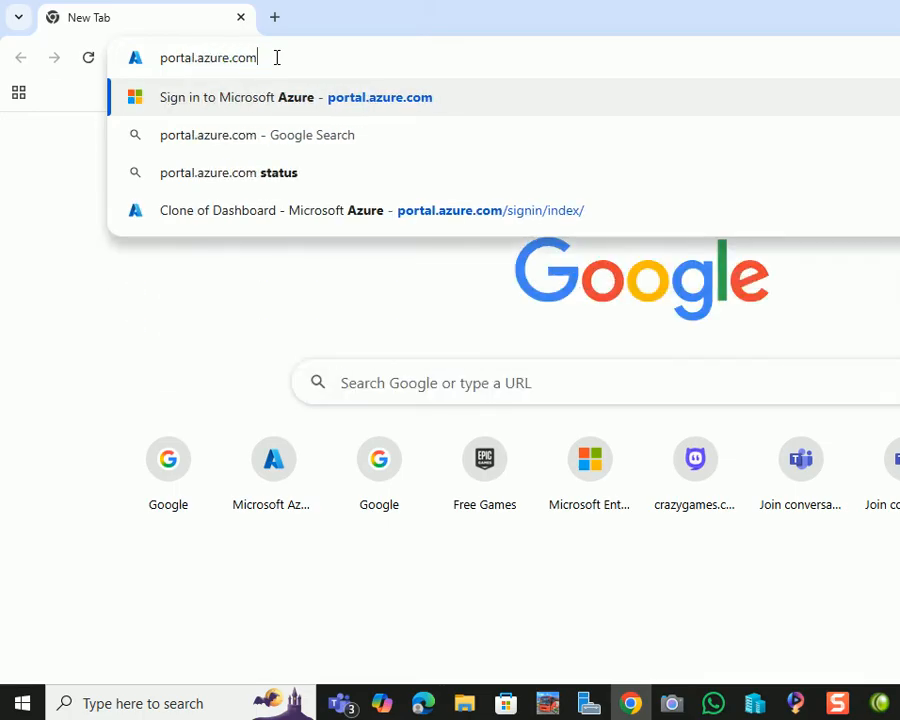
pyautogui.press('Return')
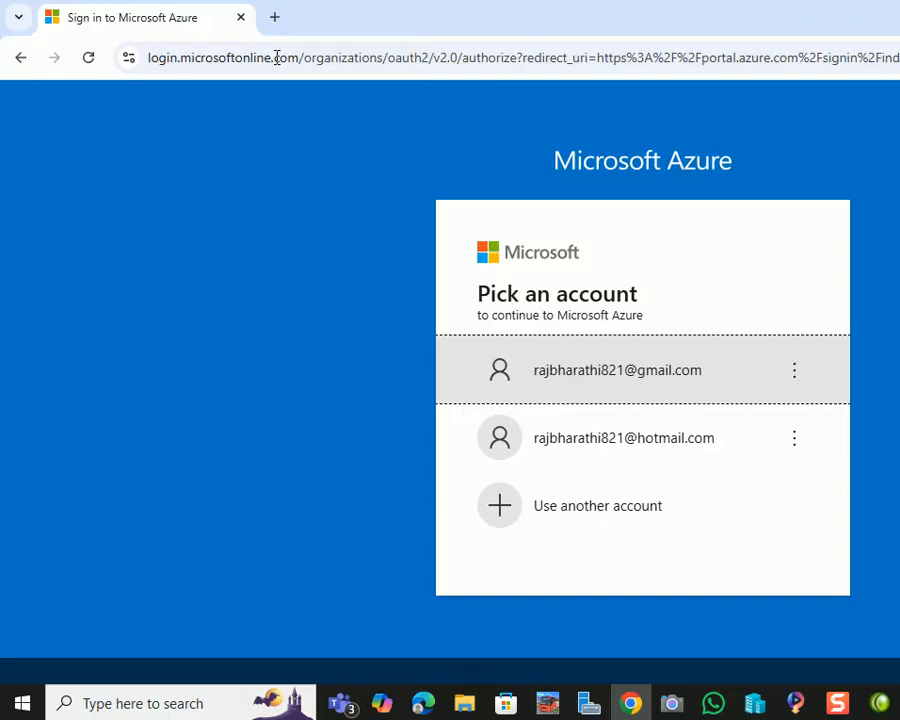
pyautogui.click(592, 372)
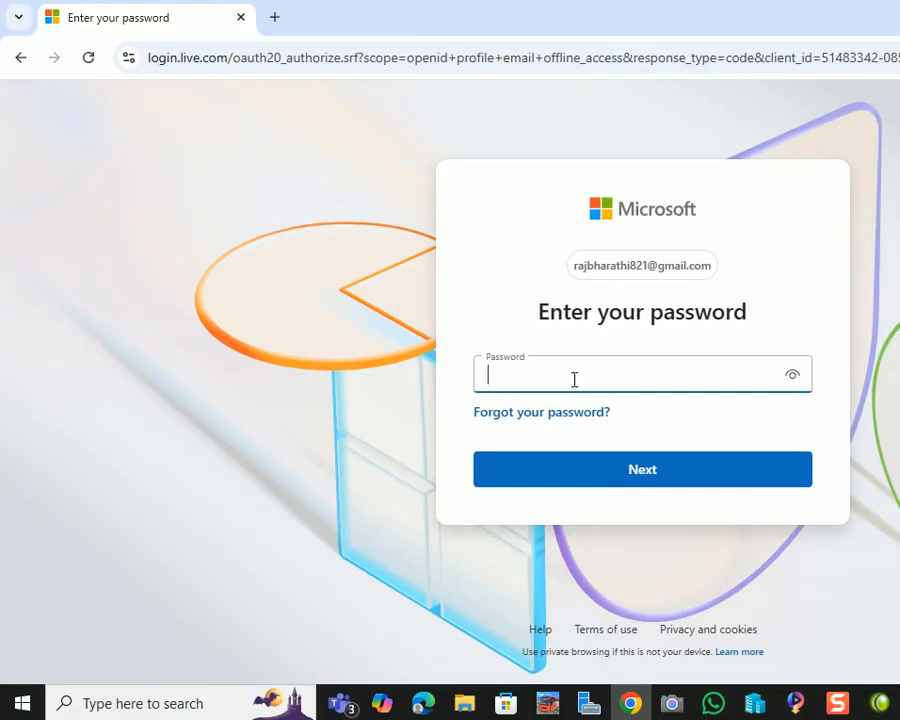
pyautogui.write('************')
pyautogui.press('Return')
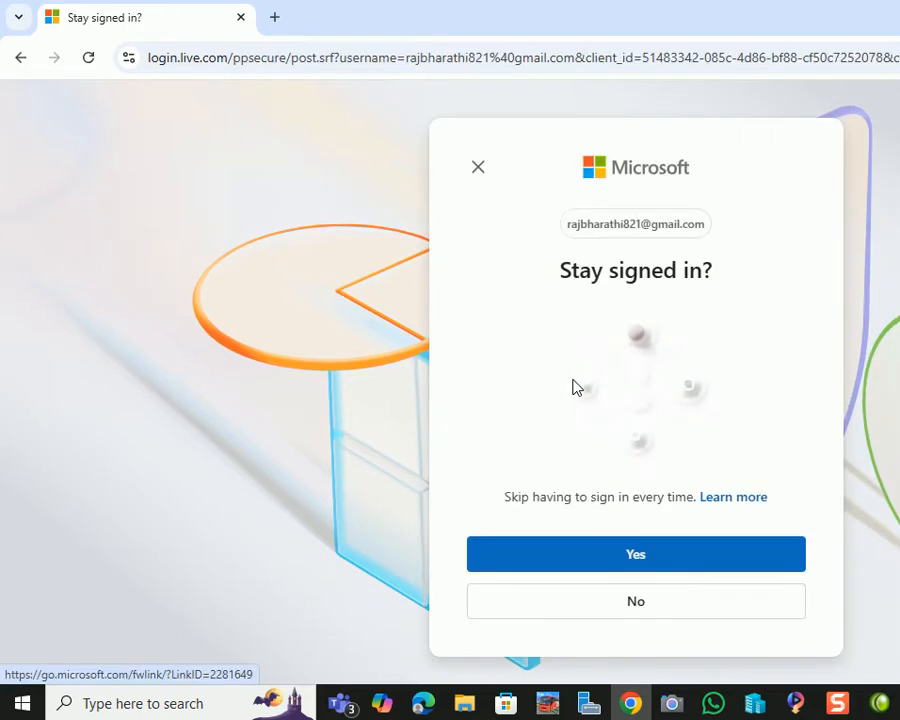
pyautogui.click(678, 610)
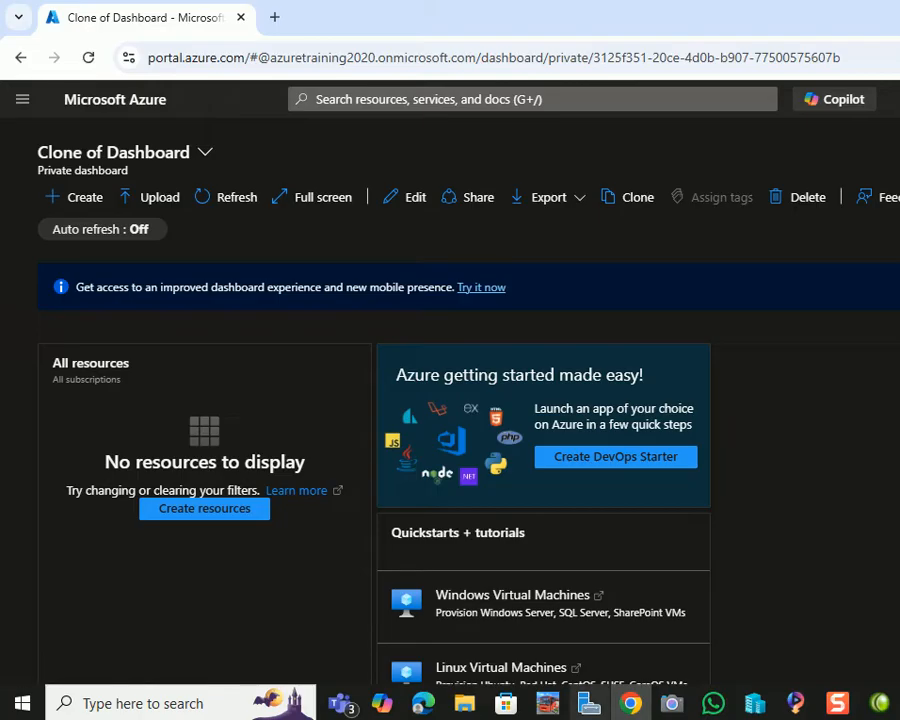
# Step: Go to Virtual machines and start creating a new Azure virtual machine
pyautogui.click(9, 116)
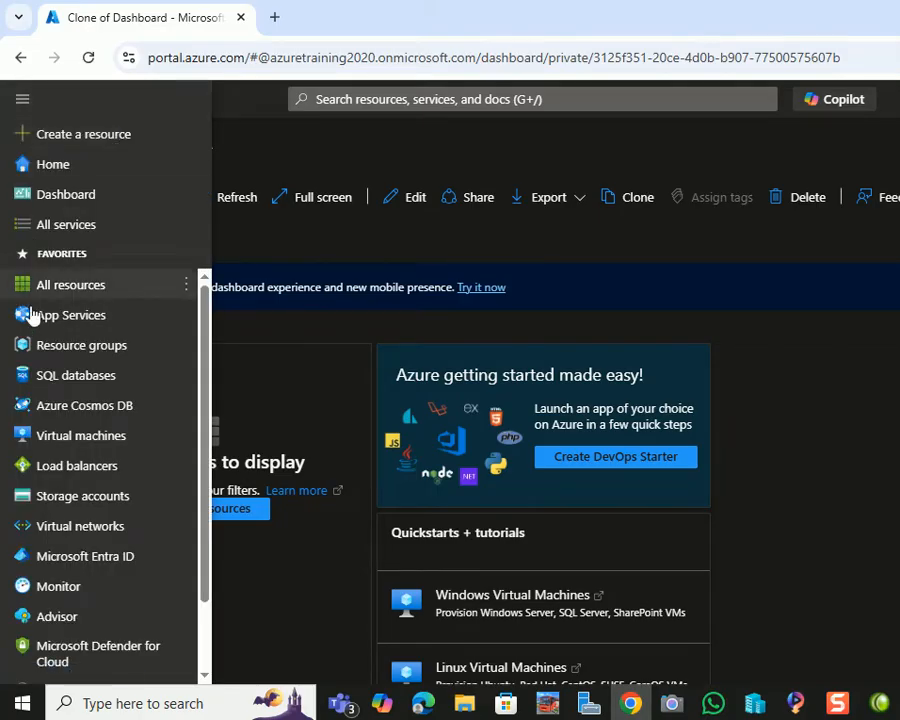
pyautogui.click(54, 440)
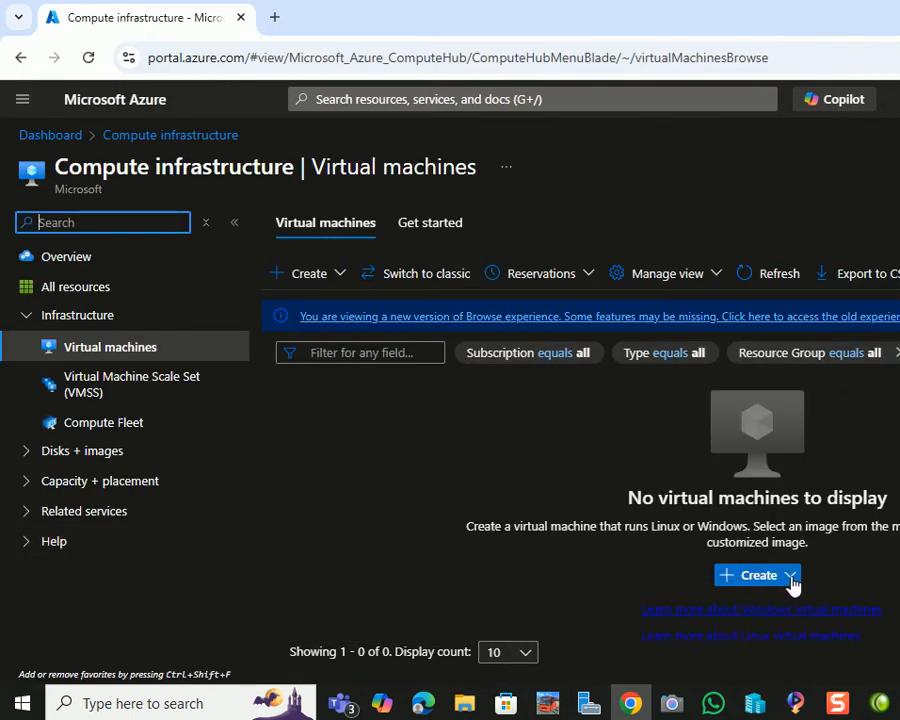
pyautogui.click(344, 278)
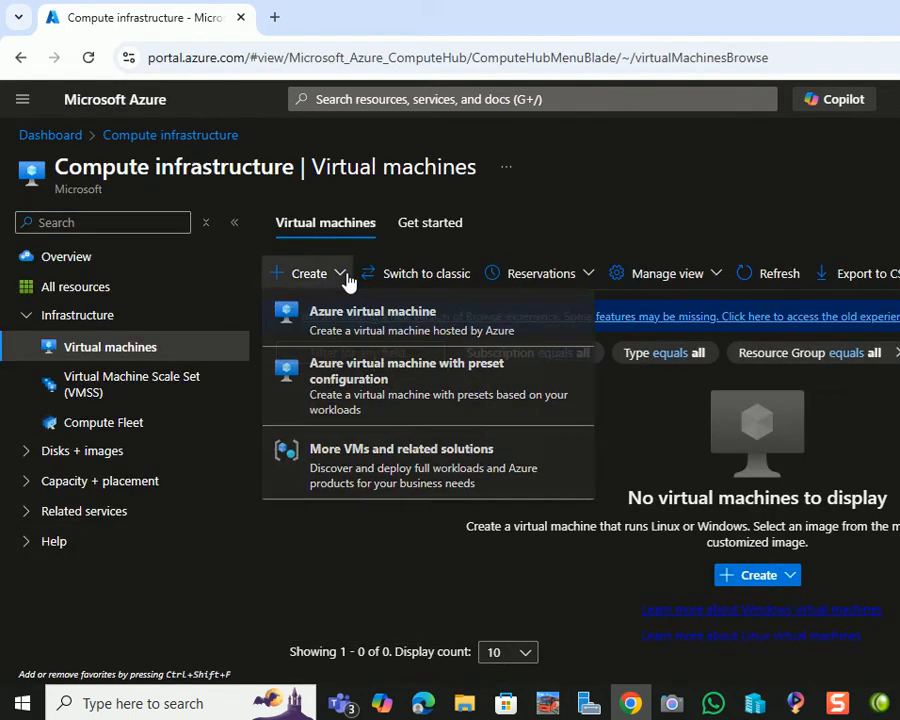
pyautogui.click(455, 326)
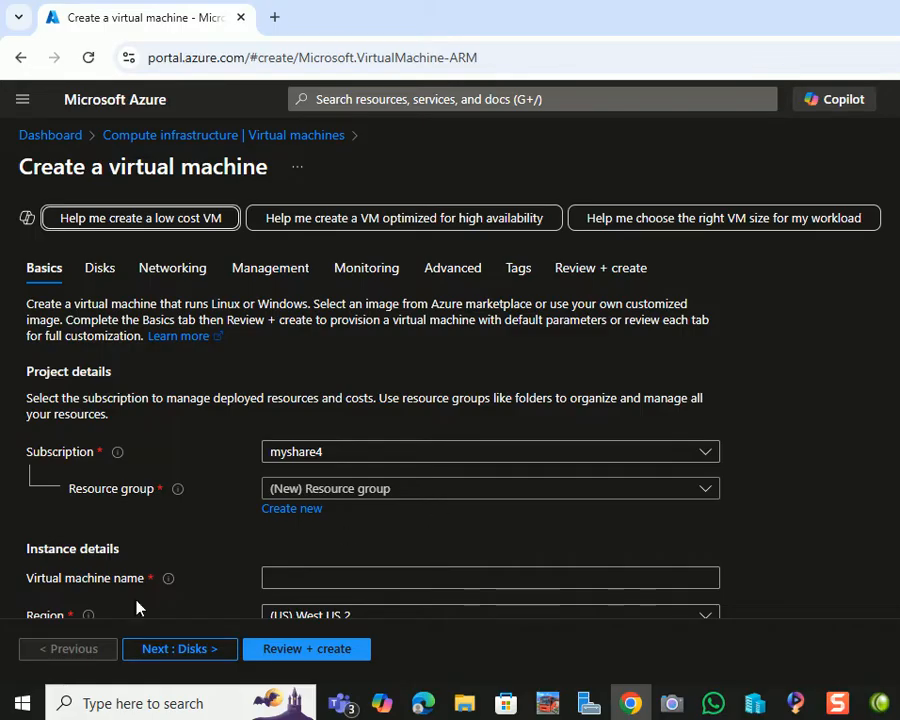
# Step: Create a new resource group named demoazure for the virtual machine
pyautogui.click(296, 511)
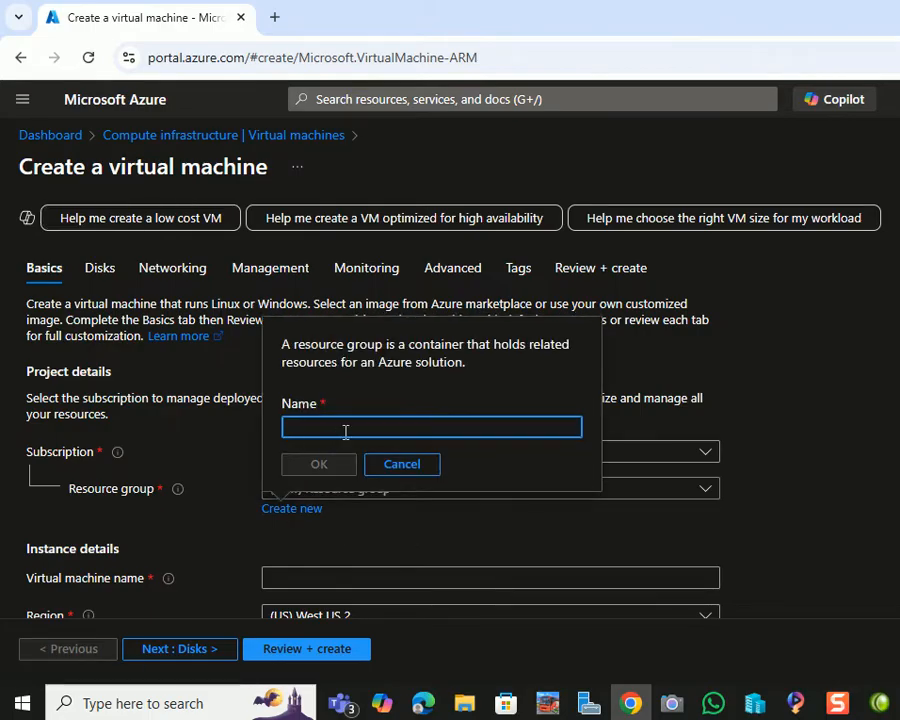
pyautogui.write('demoazure')
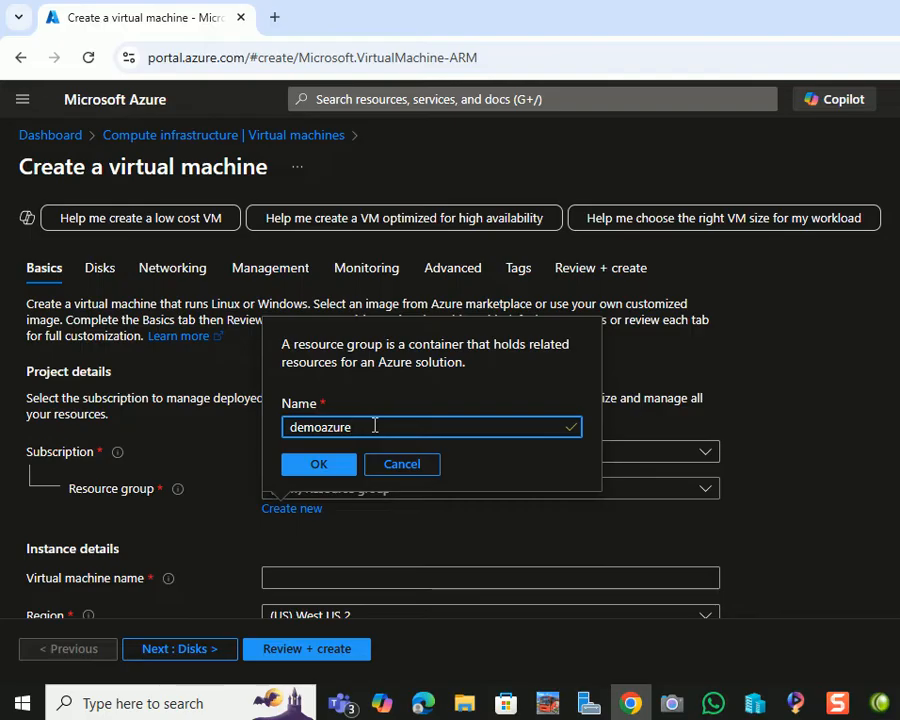
pyautogui.press('Left')
pyautogui.press('Left')
pyautogui.press('Left')
pyautogui.press('Left')
pyautogui.press('Left')
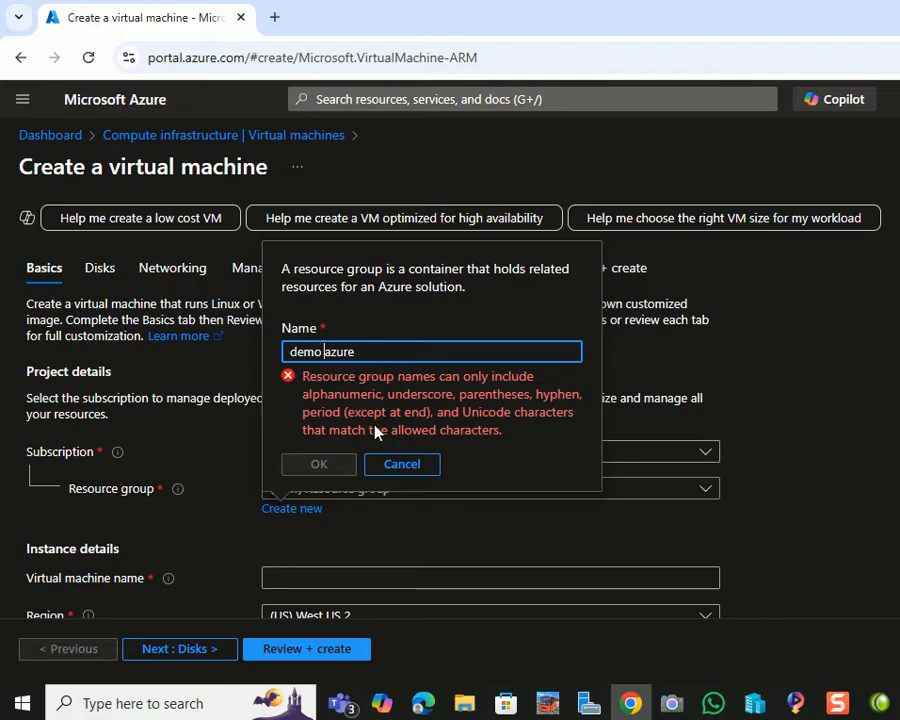
pyautogui.press('BackSpace')
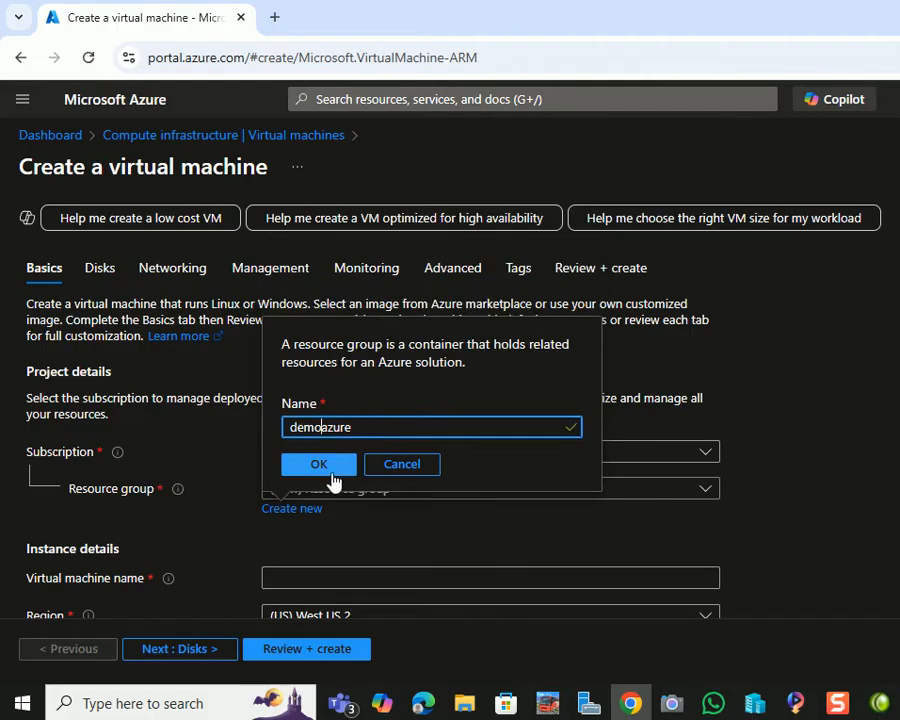
pyautogui.click(318, 466)
# Step: Name the virtual machine windowsvm
pyautogui.scroll(-1, 319, 476)
pyautogui.click(321, 478)
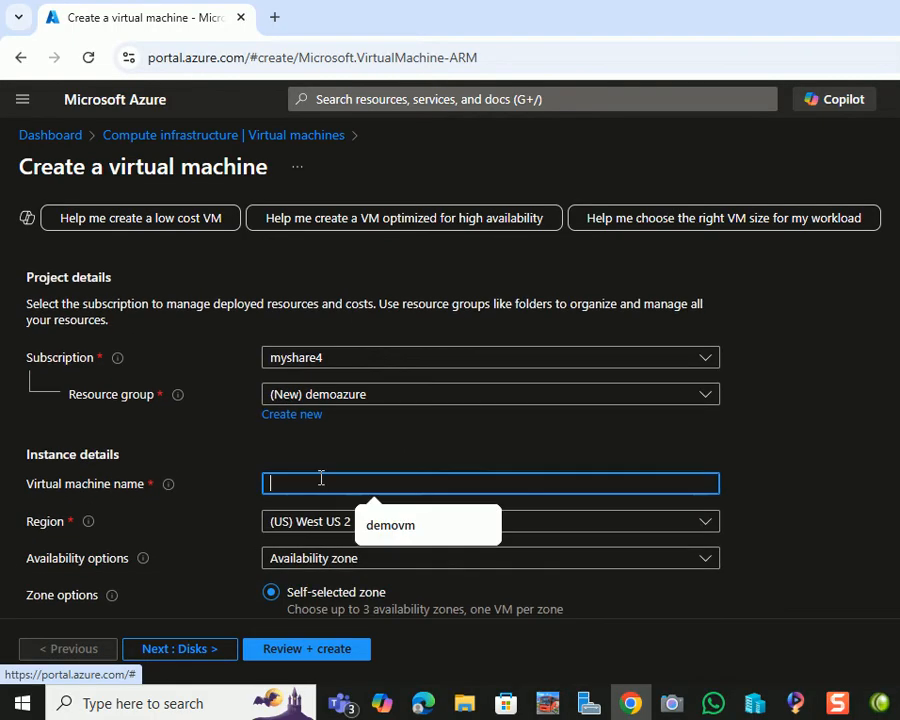
pyautogui.write('windowsvm')
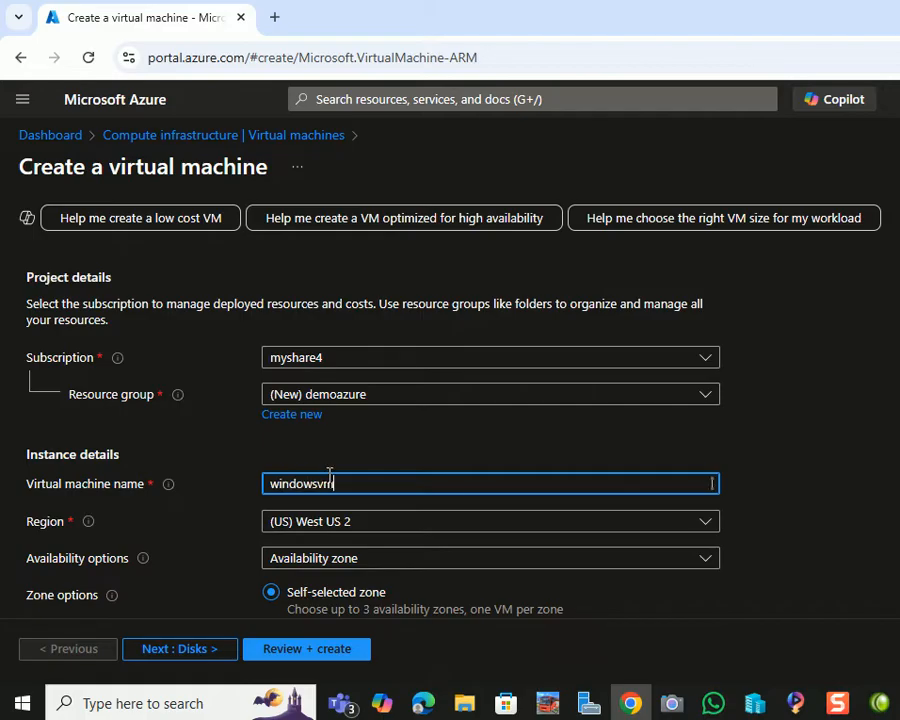
pyautogui.scroll(-1, 452, 446)
pyautogui.press('Tab')
# Step: Set the availability options to No infrastructure redundancy required and the security type to Standard
pyautogui.click(631, 435)
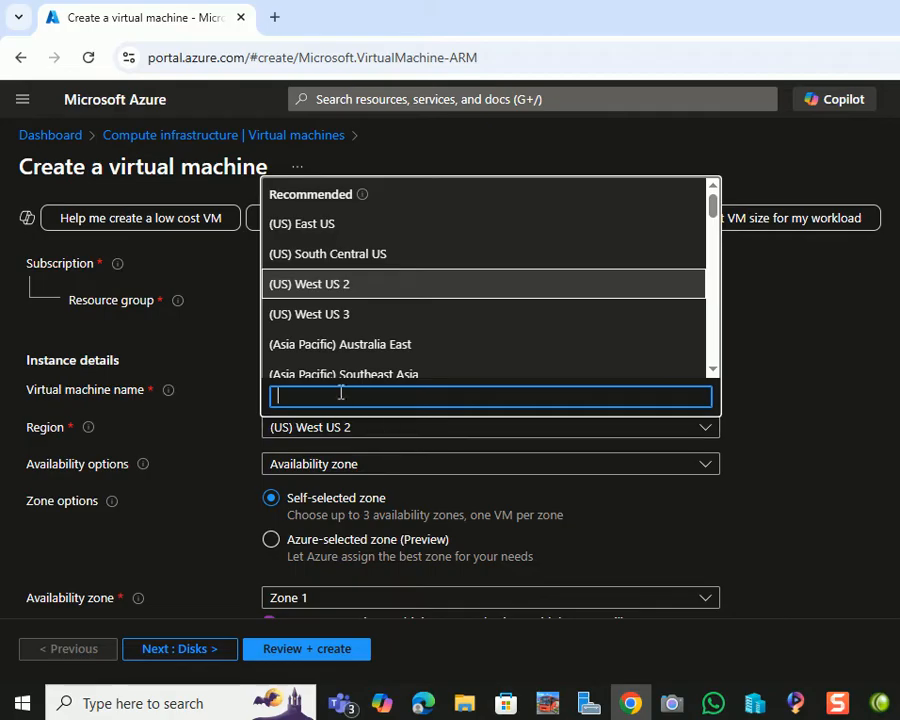
pyautogui.click(365, 430)
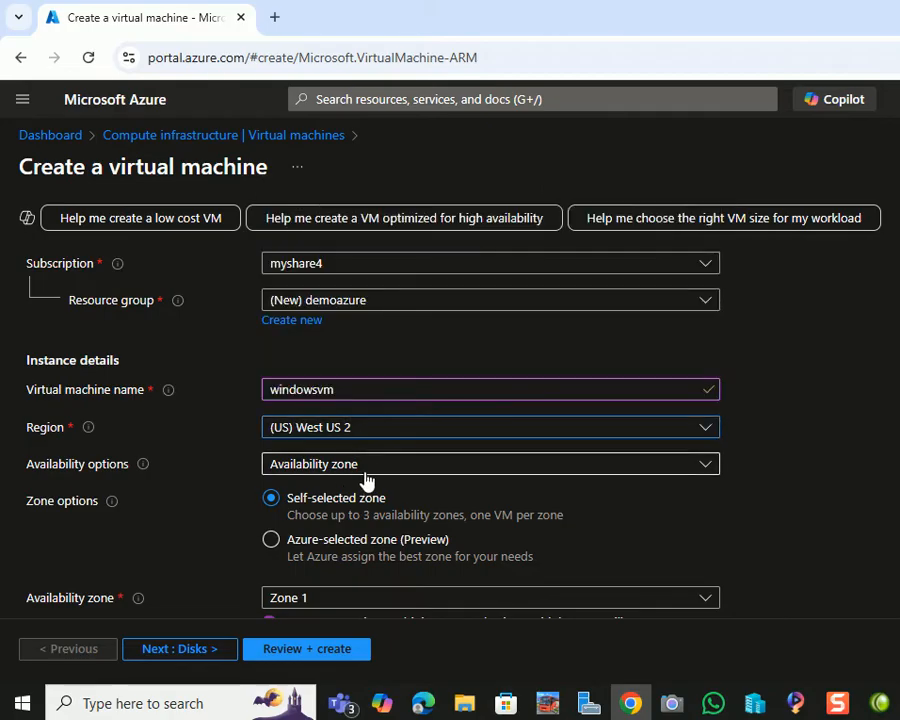
pyautogui.click(380, 468)
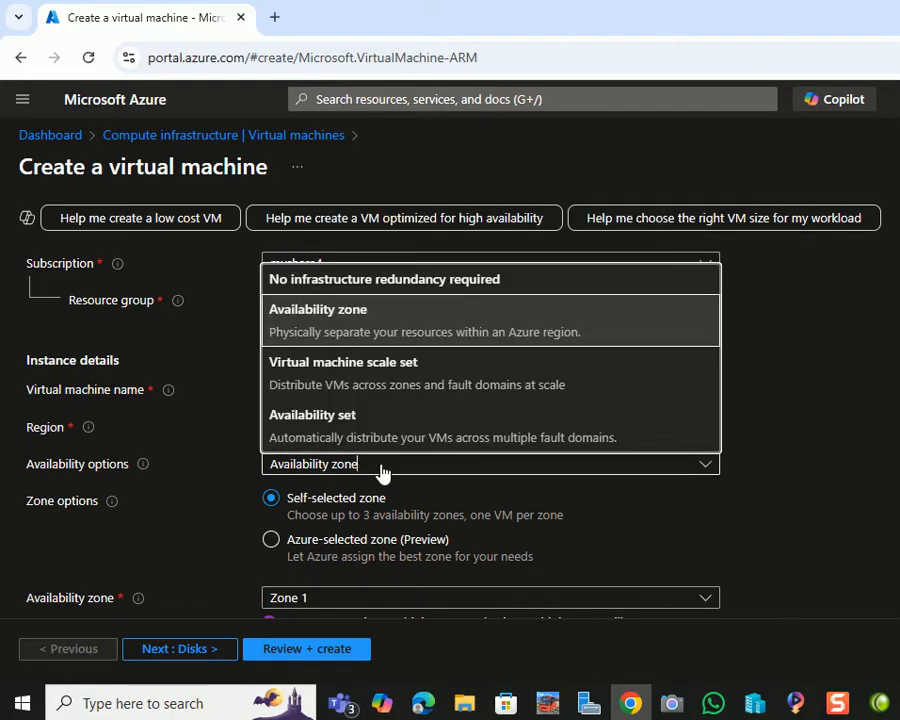
pyautogui.click(464, 287)
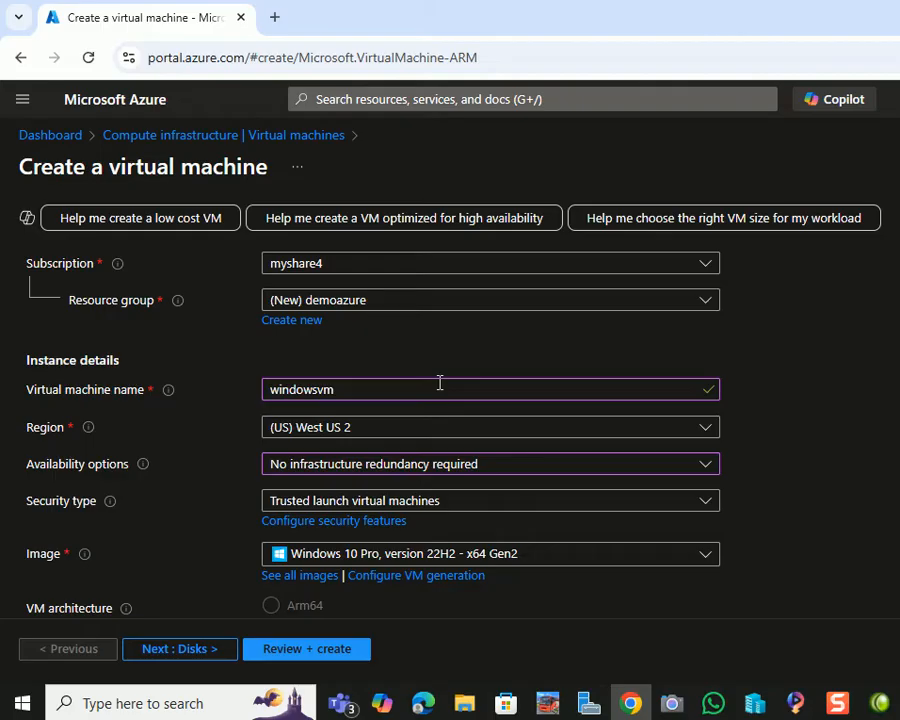
pyautogui.scroll(-1, 439, 383)
pyautogui.click(443, 410)
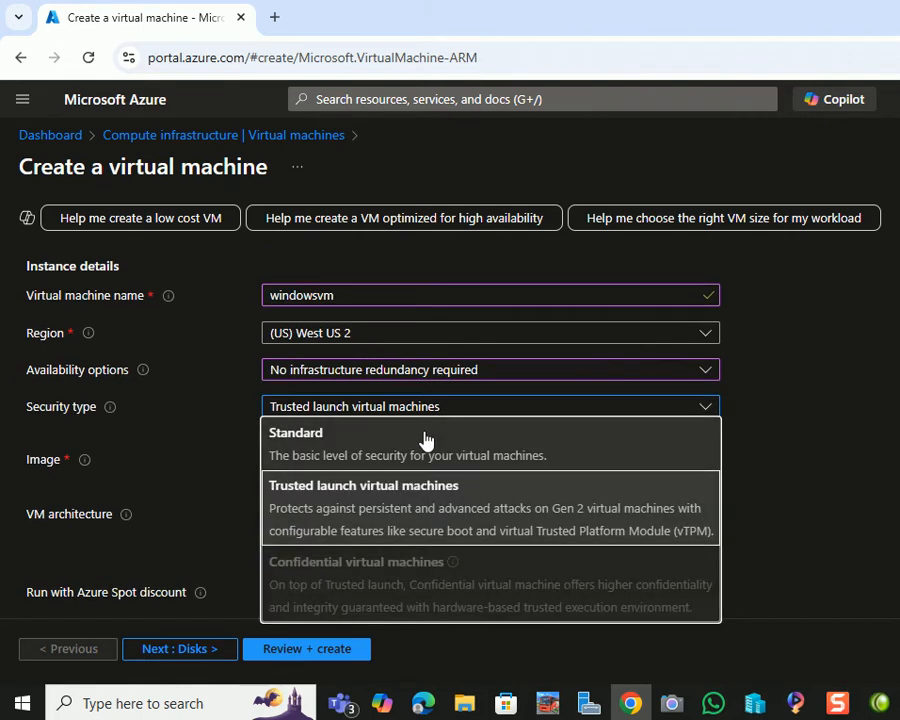
pyautogui.click(425, 440)
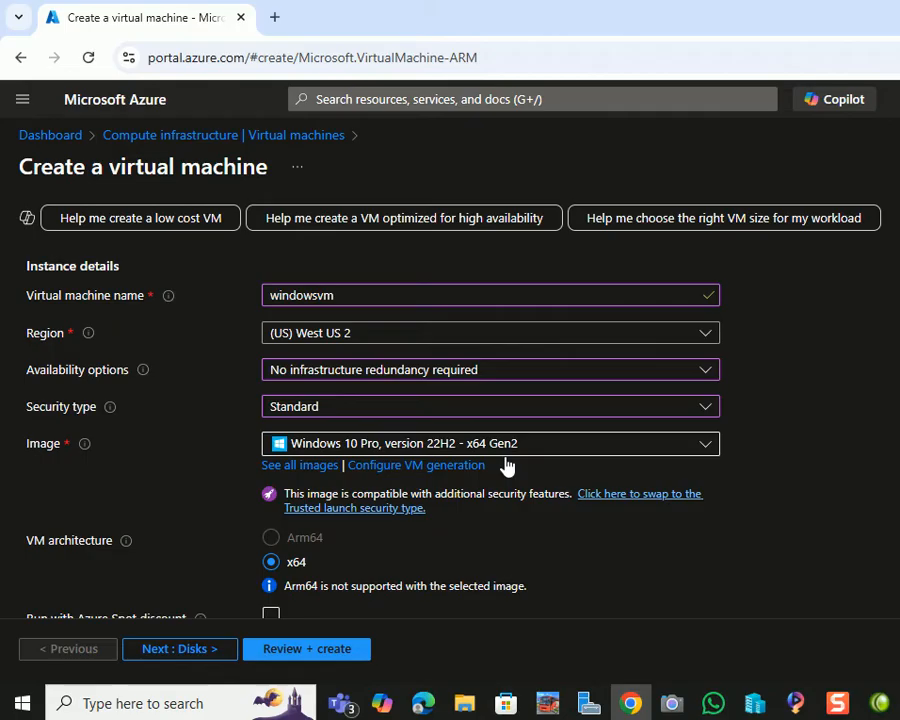
# Step: Set the virtual machine size to Standard_B2s with 2 vcpus and 4 GiB memory
pyautogui.scroll(-2, 507, 465)
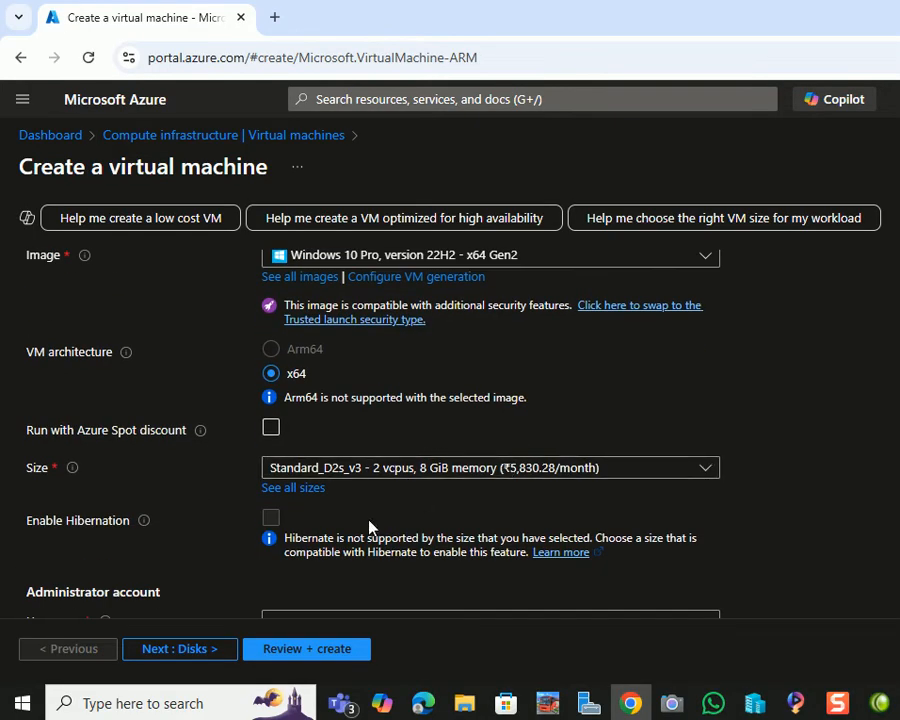
pyautogui.click(455, 477)
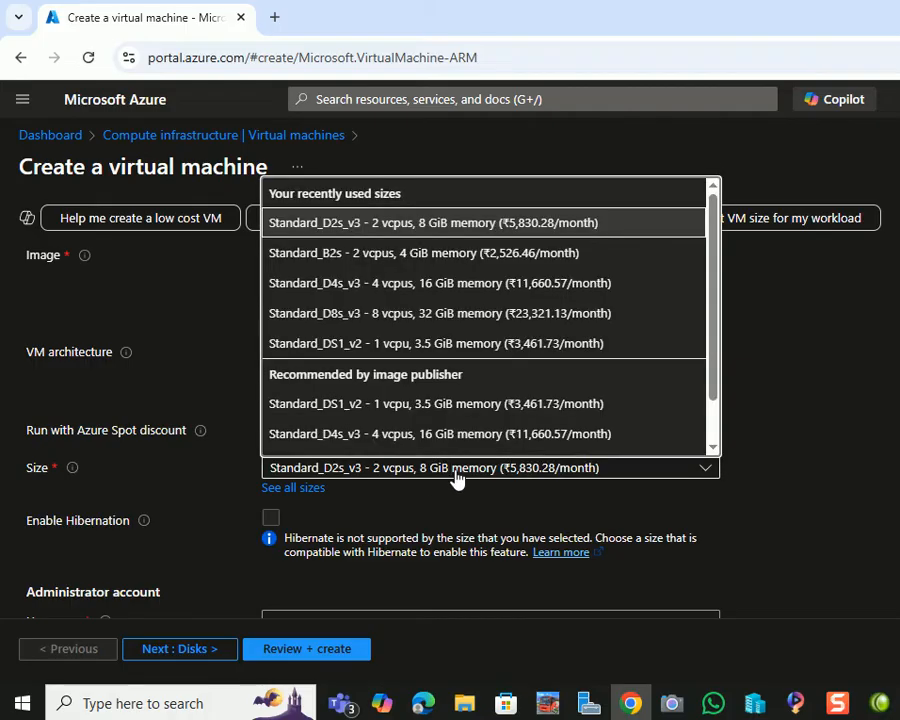
pyautogui.click(385, 256)
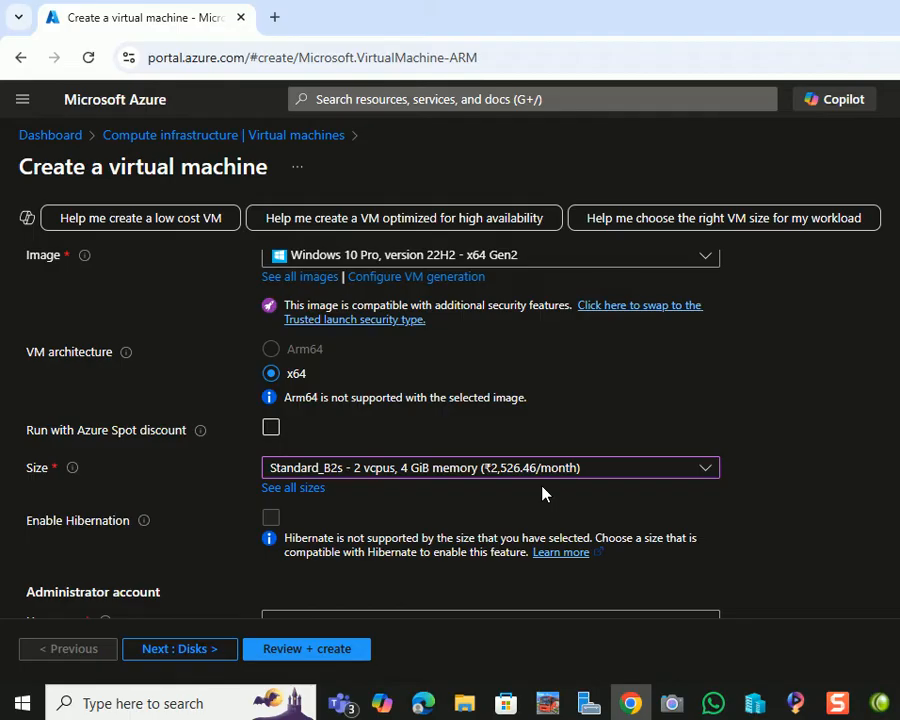
# Step: Fill in the administrator account with the username azureadmin, then enter and confirm the administrator password
pyautogui.scroll(-1, 542, 492)
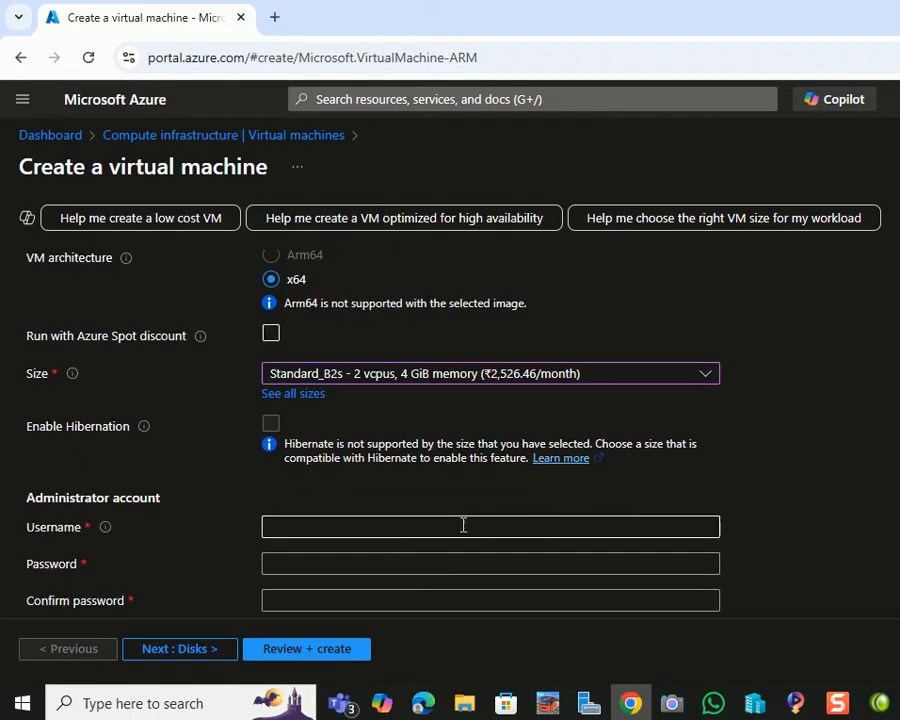
pyautogui.click(400, 530)
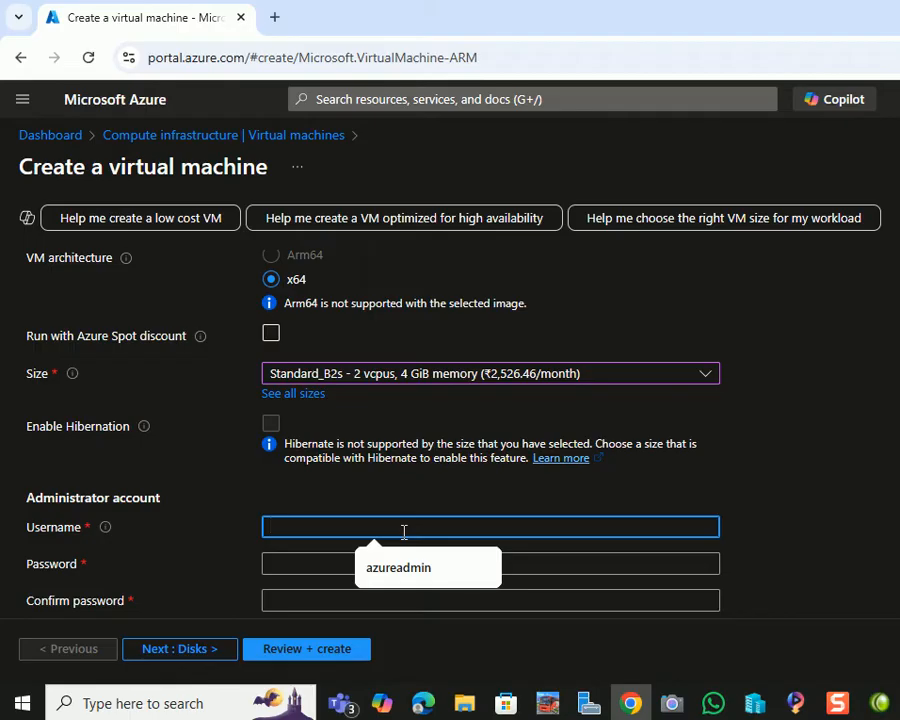
pyautogui.write('azureadmin')
pyautogui.press('Tab')
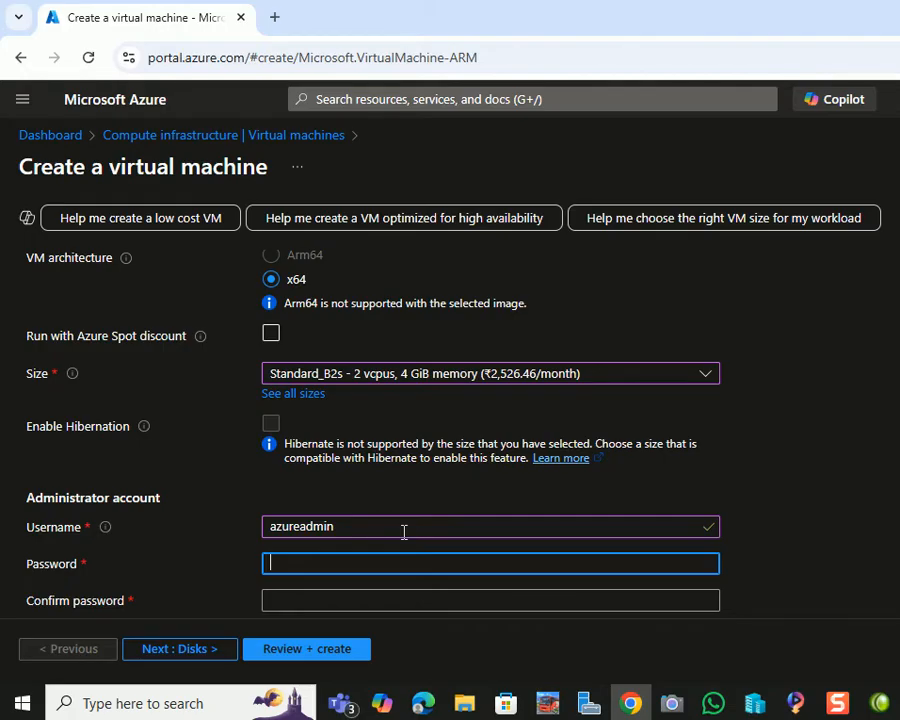
pyautogui.write('**************')
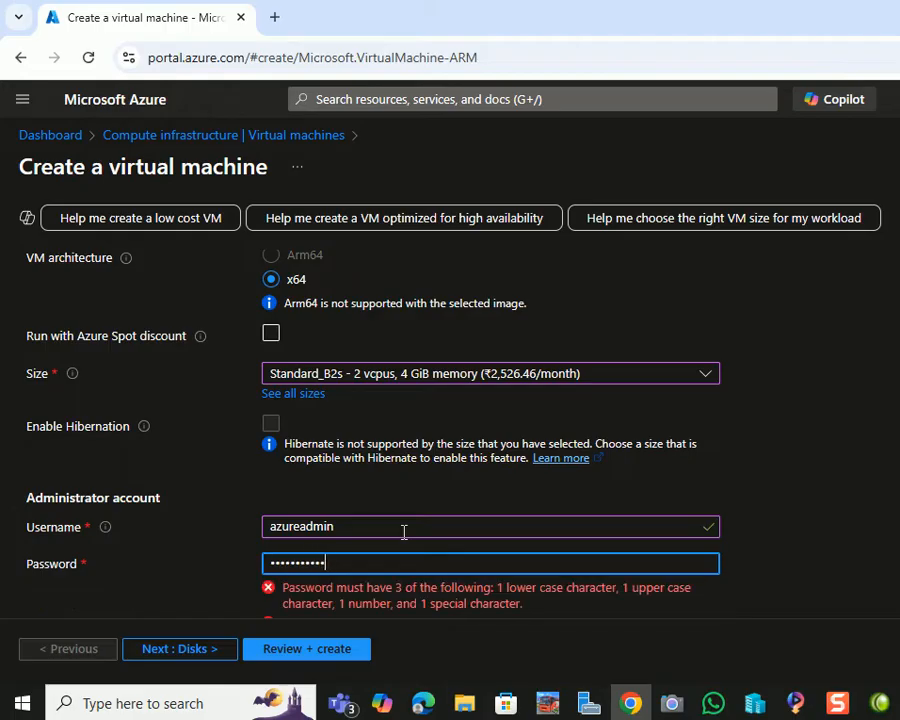
pyautogui.write('*')
pyautogui.press('Tab')
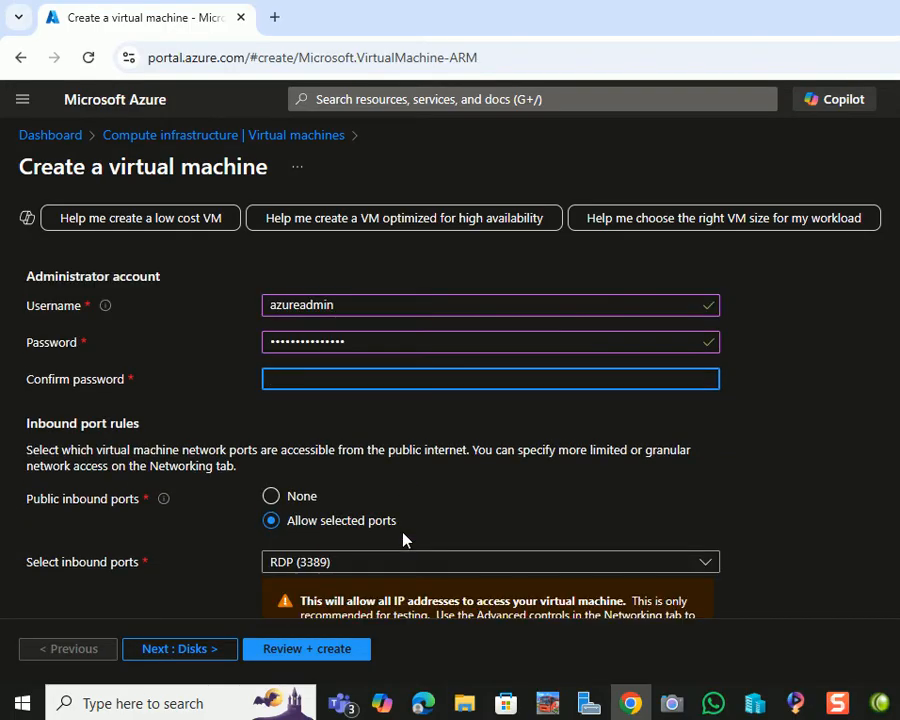
pyautogui.write('****************')
# Step: Confirm having an eligible Windows 10/11 license with multi-tenant hosting rights
pyautogui.scroll(-1, 428, 526)
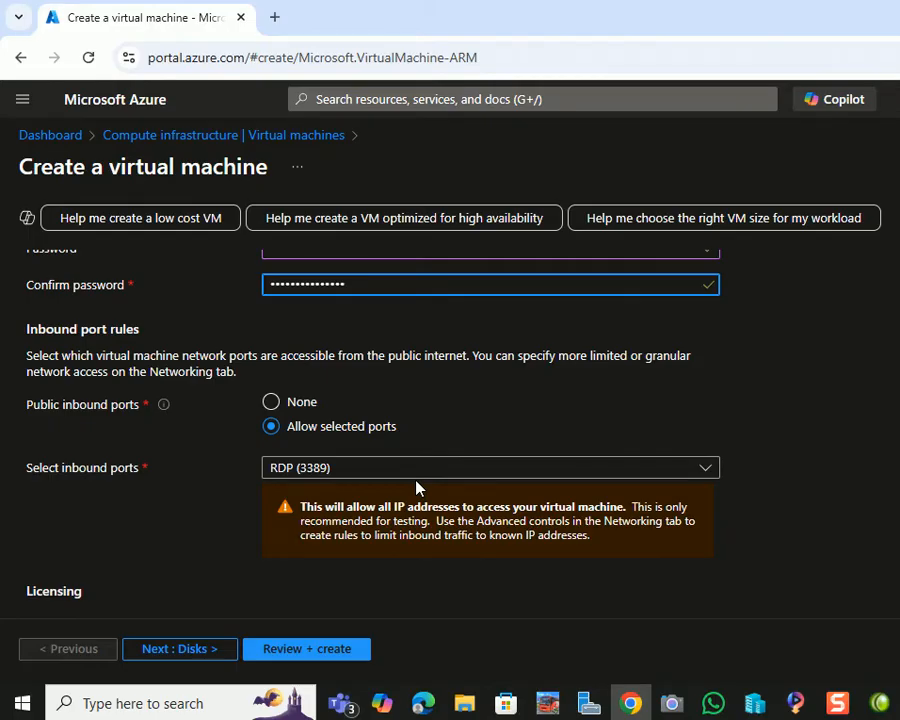
pyautogui.scroll(-1, 418, 487)
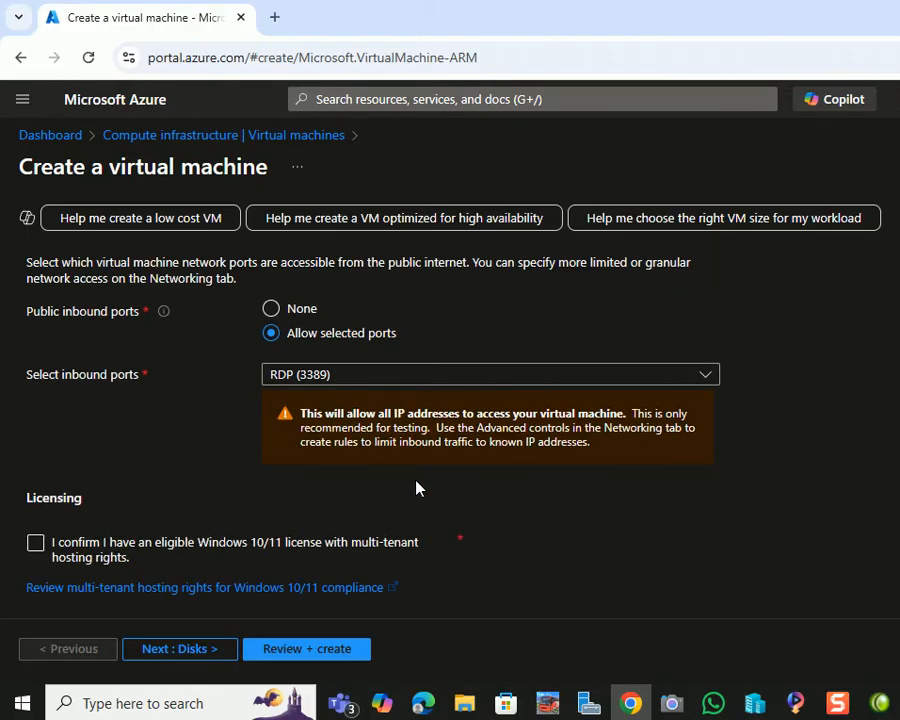
pyautogui.click(35, 545)
pyautogui.scroll(12, 530, 555)
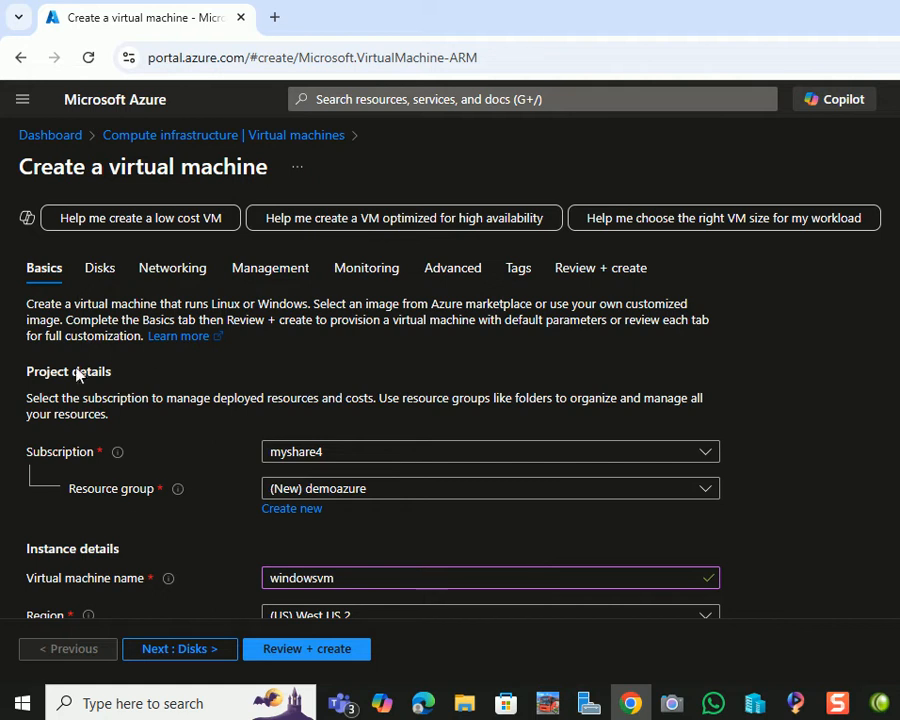
pyautogui.scroll(-1, 120, 513)
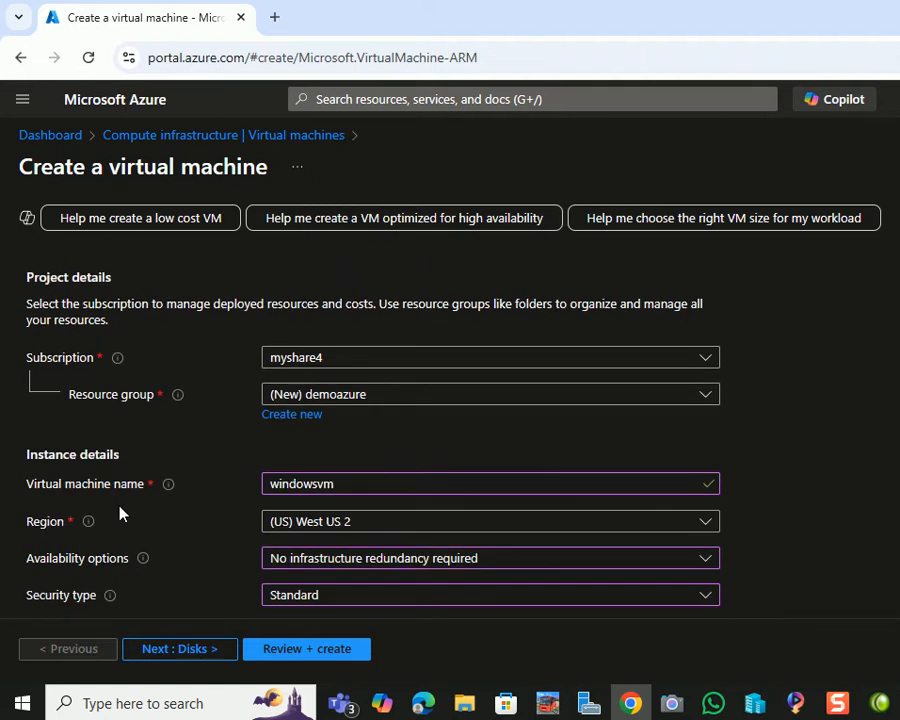
pyautogui.scroll(-1, 120, 513)
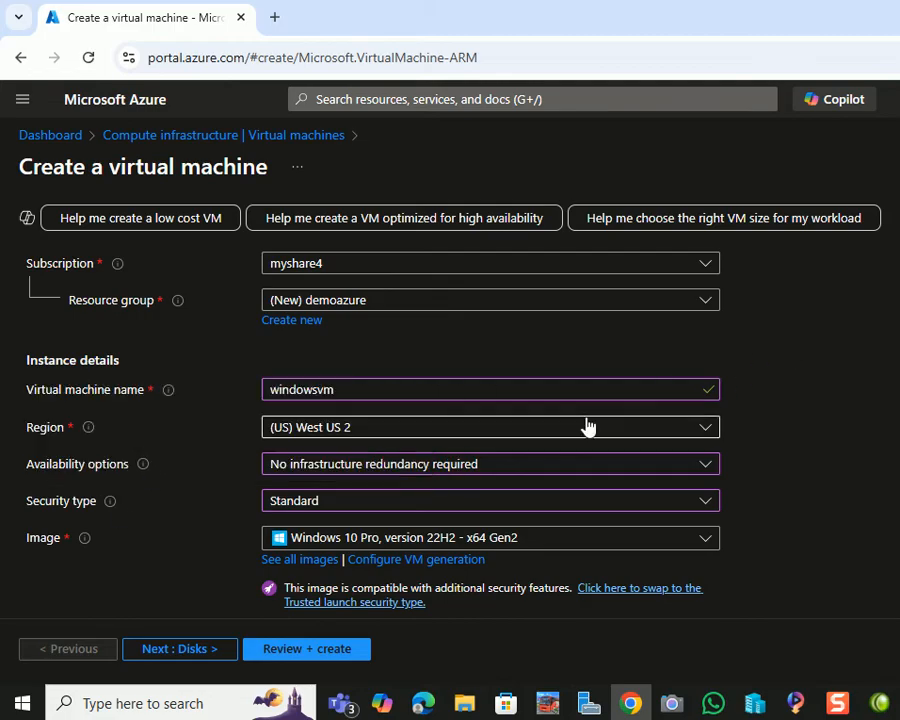
pyautogui.scroll(-1, 799, 409)
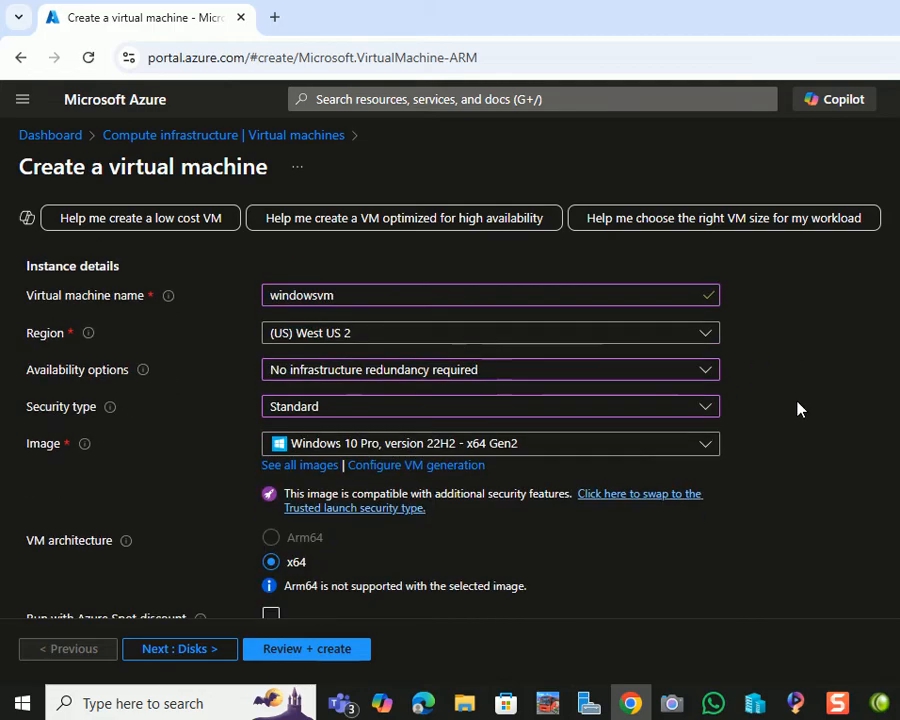
# Step: Review the basic settings from the instance details through the administrator account, inbound port rules and licensing confirmation
pyautogui.scroll(-1, 799, 409)
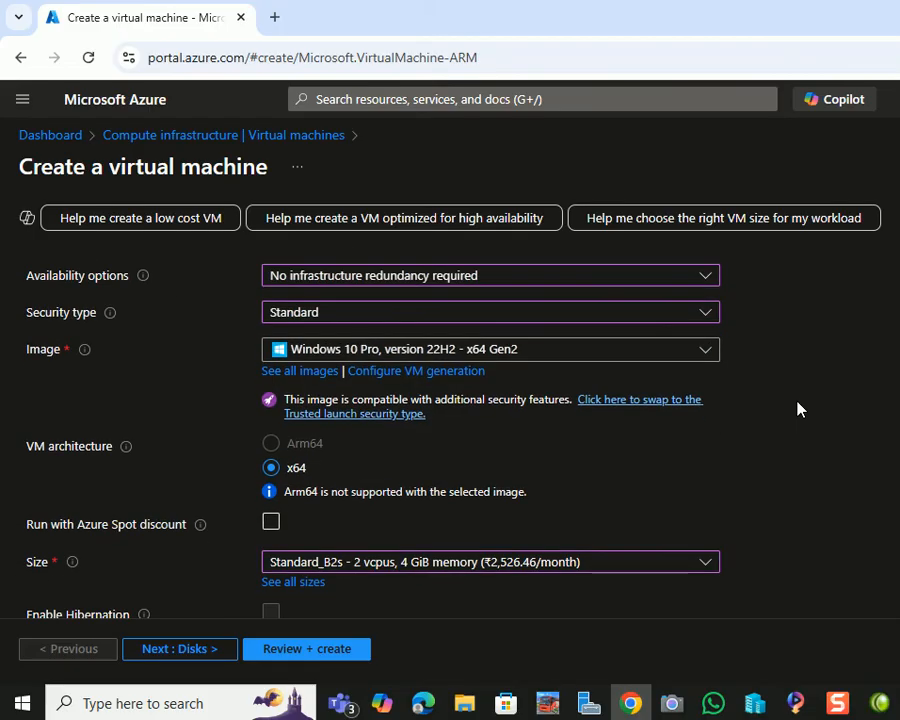
pyautogui.scroll(-1, 799, 409)
pyautogui.scroll(-1, 799, 409)
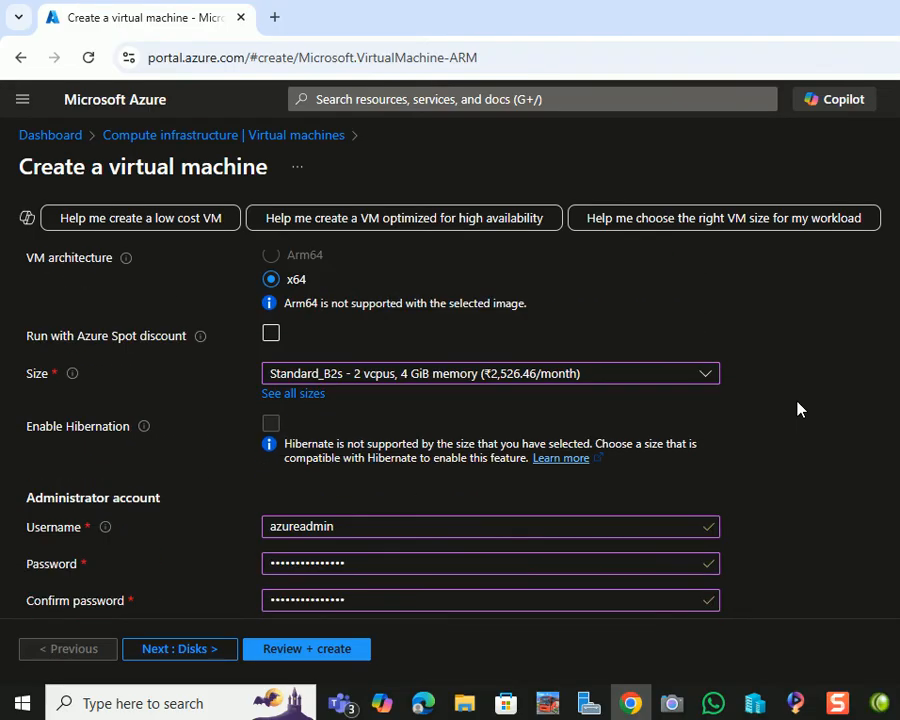
pyautogui.scroll(-1, 799, 409)
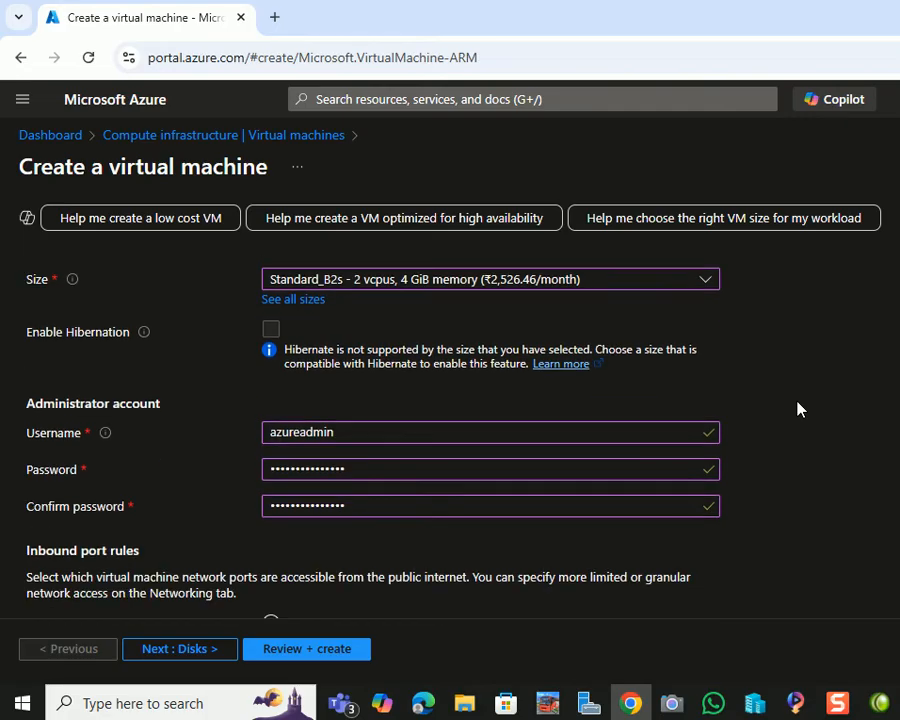
pyautogui.scroll(-1, 799, 409)
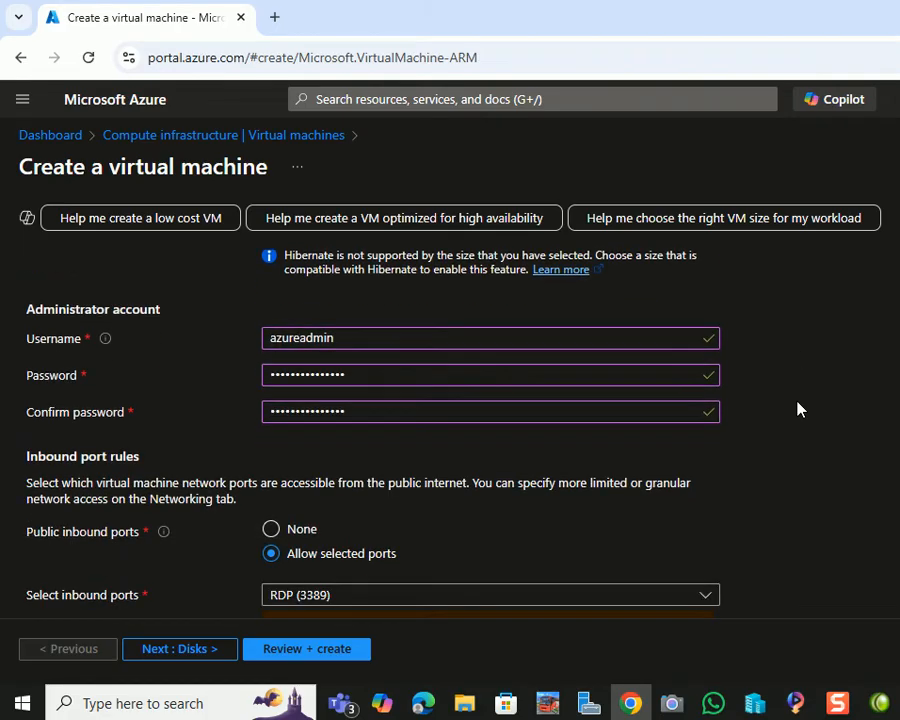
pyautogui.scroll(-1, 799, 409)
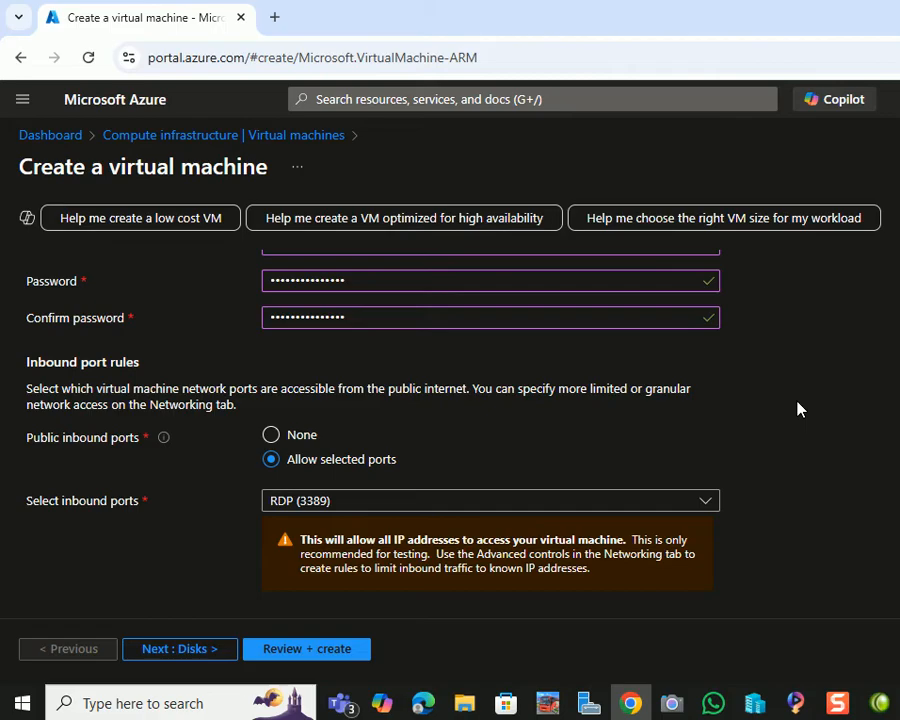
pyautogui.scroll(3, 799, 409)
pyautogui.scroll(-4, 799, 409)
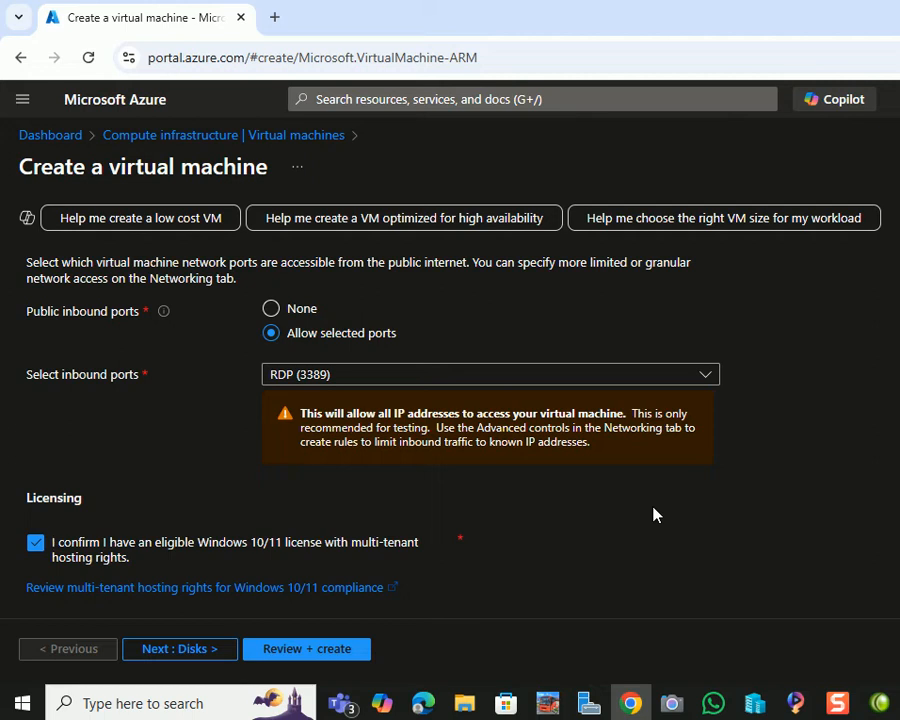
pyautogui.scroll(10, 653, 515)
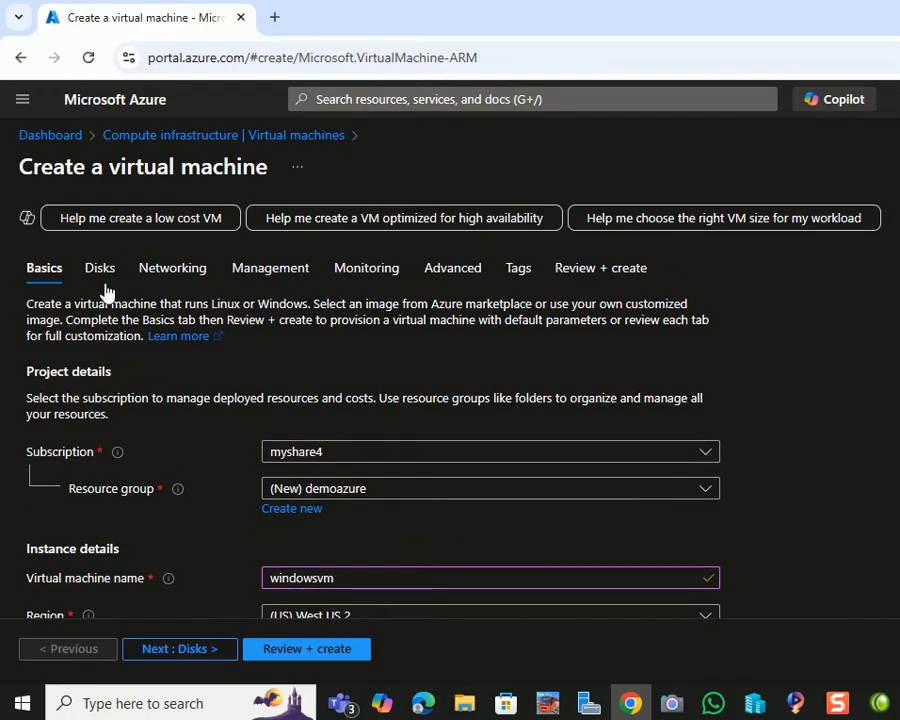
# Step: Examine the disk settings, including encryption at host, OS disk size and type, key management and data disks for windowsvm
pyautogui.click(100, 268)
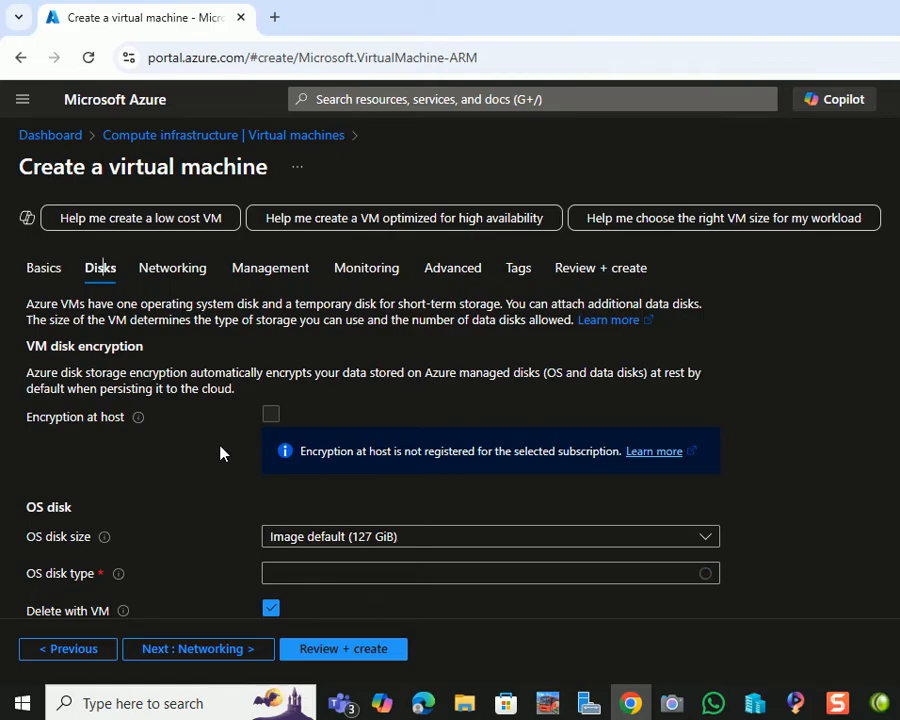
pyautogui.scroll(-1, 221, 453)
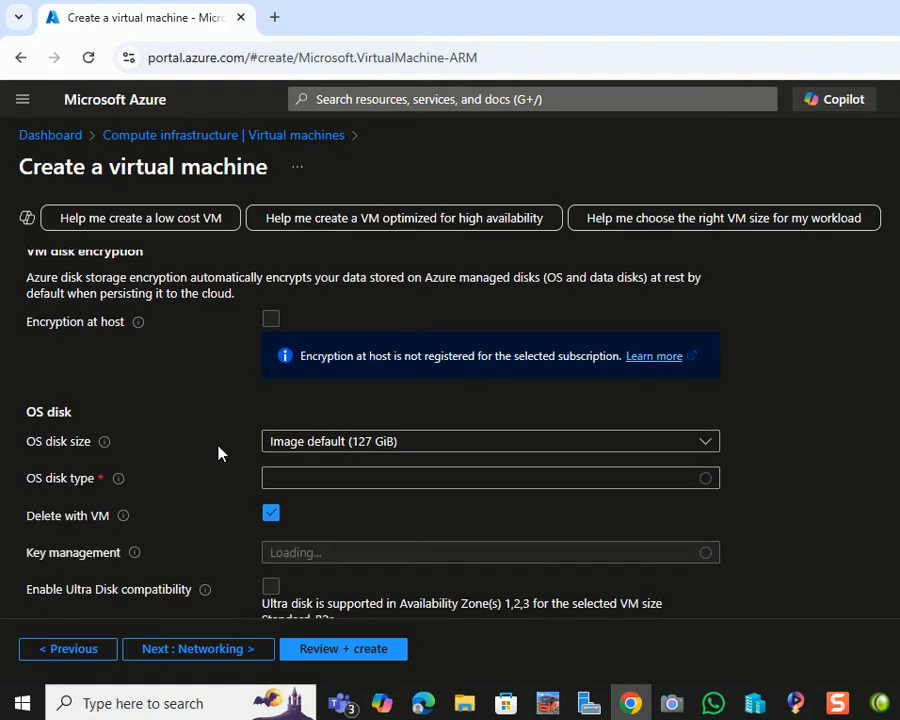
pyautogui.scroll(-1, 221, 453)
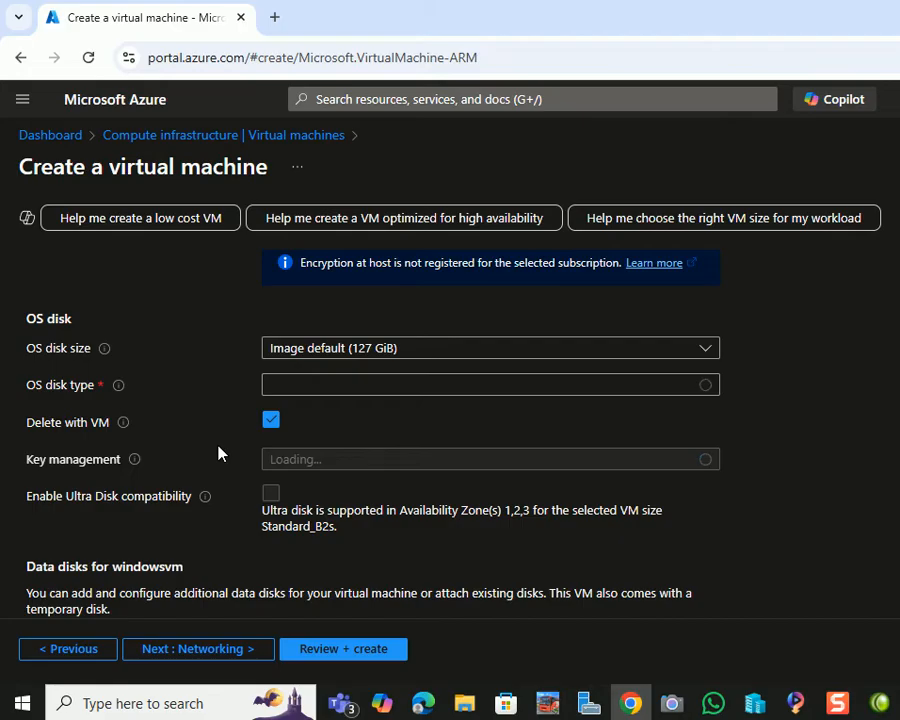
pyautogui.scroll(-1, 221, 453)
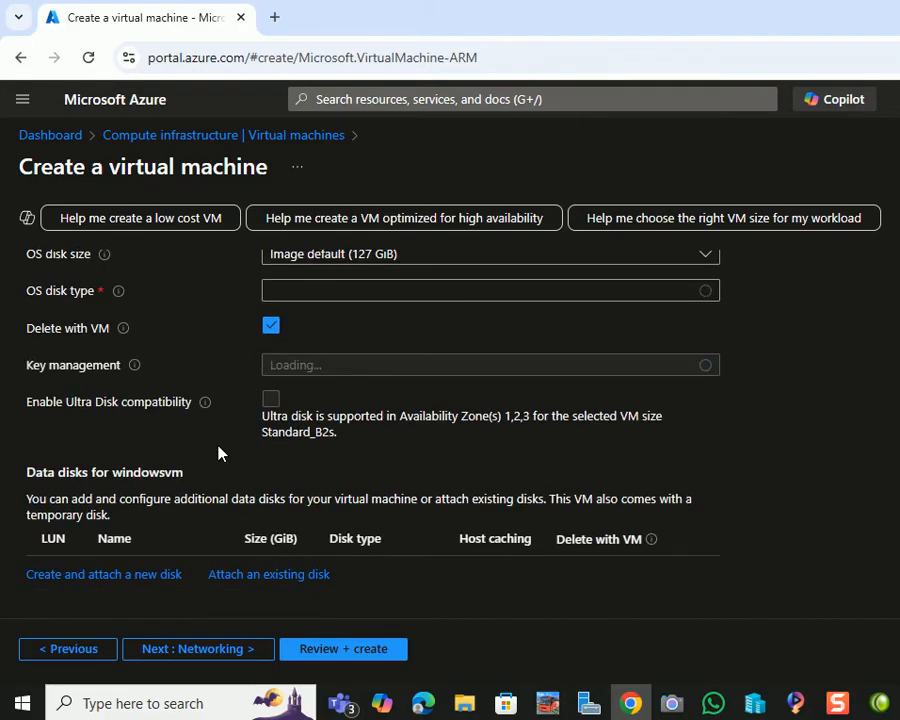
pyautogui.scroll(-1, 221, 453)
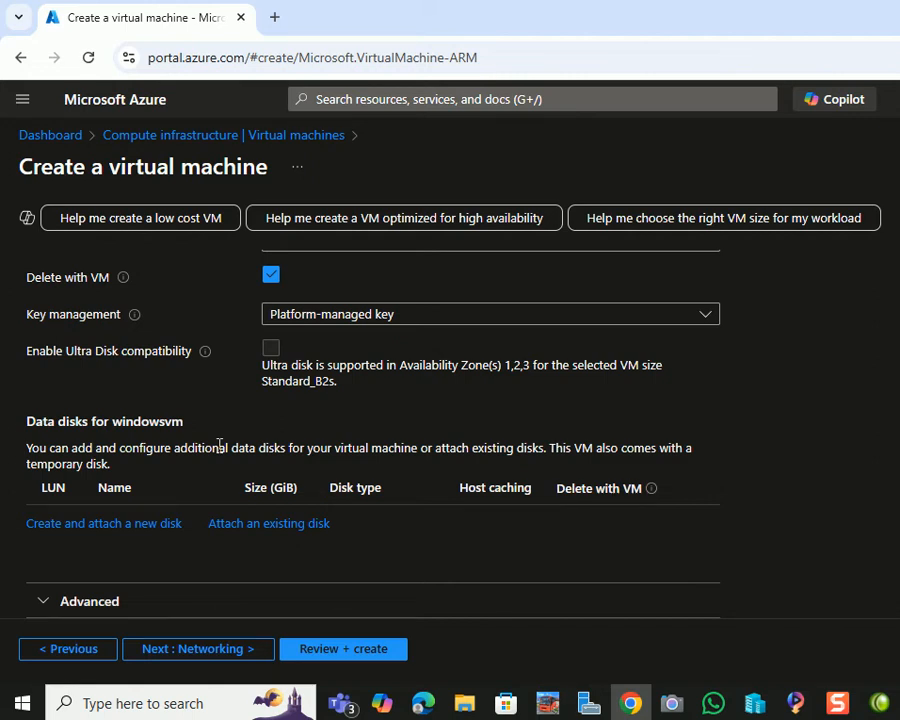
pyautogui.scroll(2, 219, 447)
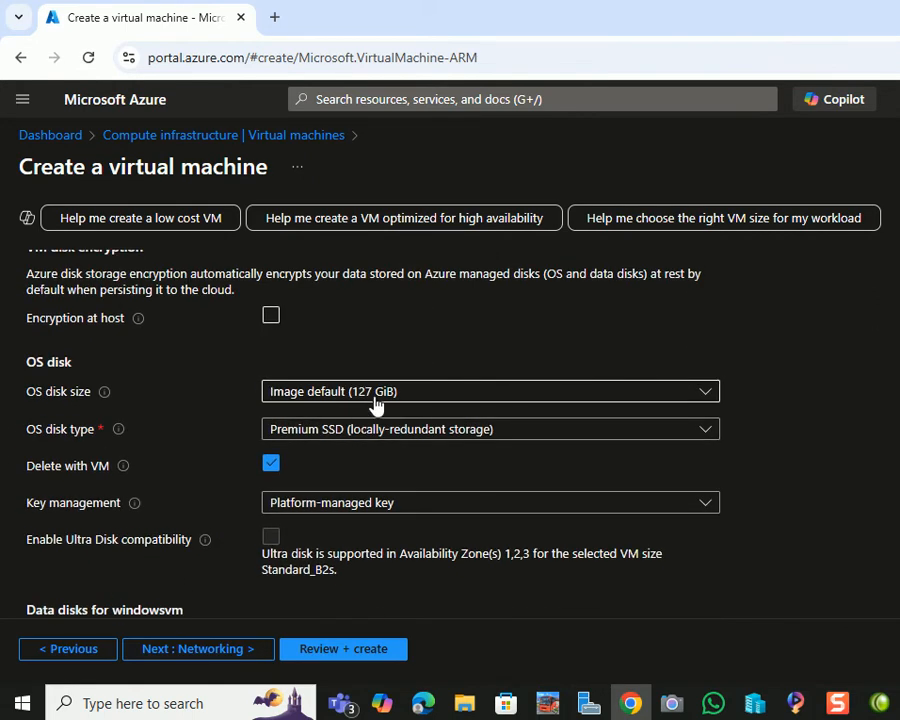
pyautogui.scroll(1, 337, 484)
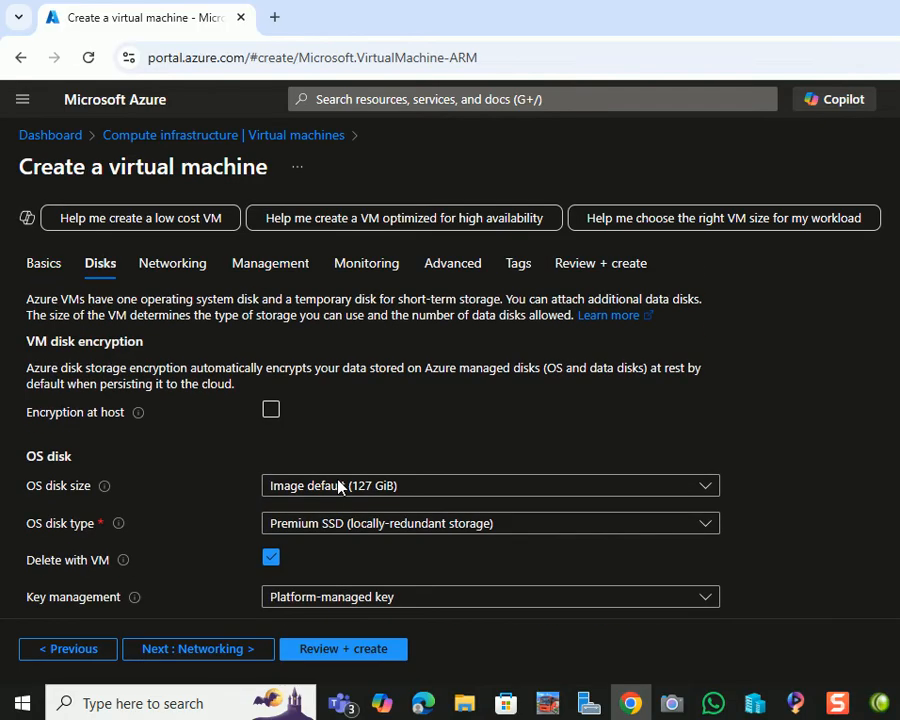
# Step: View the networking settings, then recheck the basic settings from the project details to the inbound port rules
pyautogui.click(204, 280)
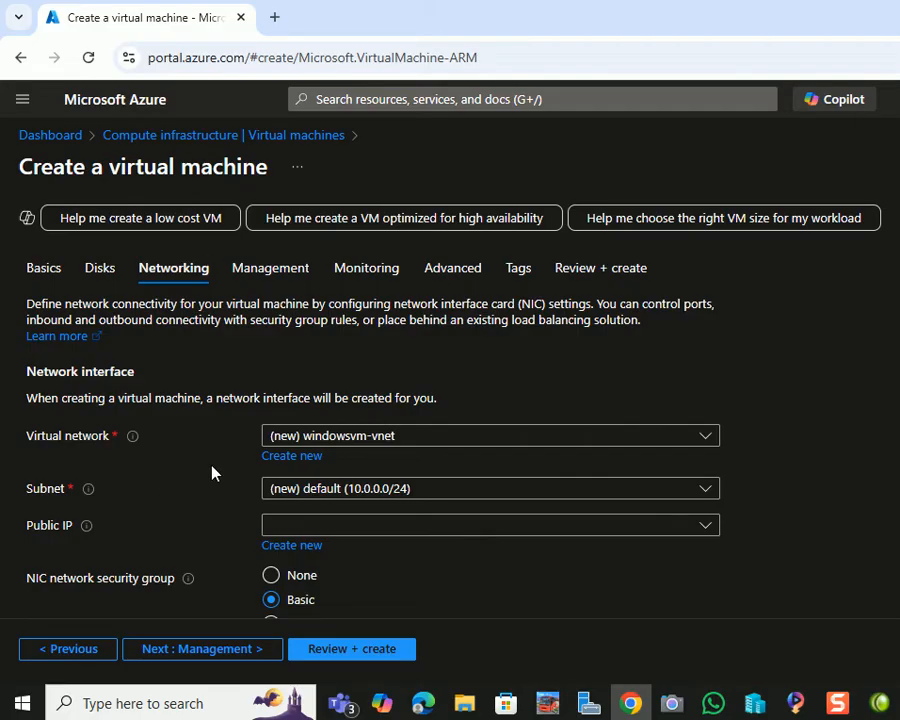
pyautogui.click(40, 268)
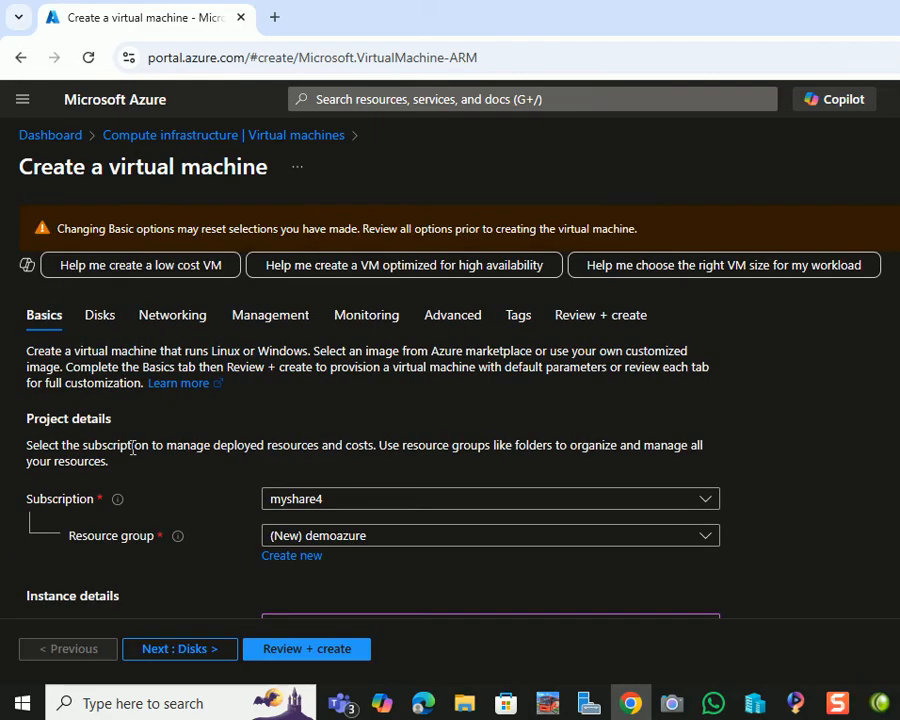
pyautogui.scroll(-1, 131, 448)
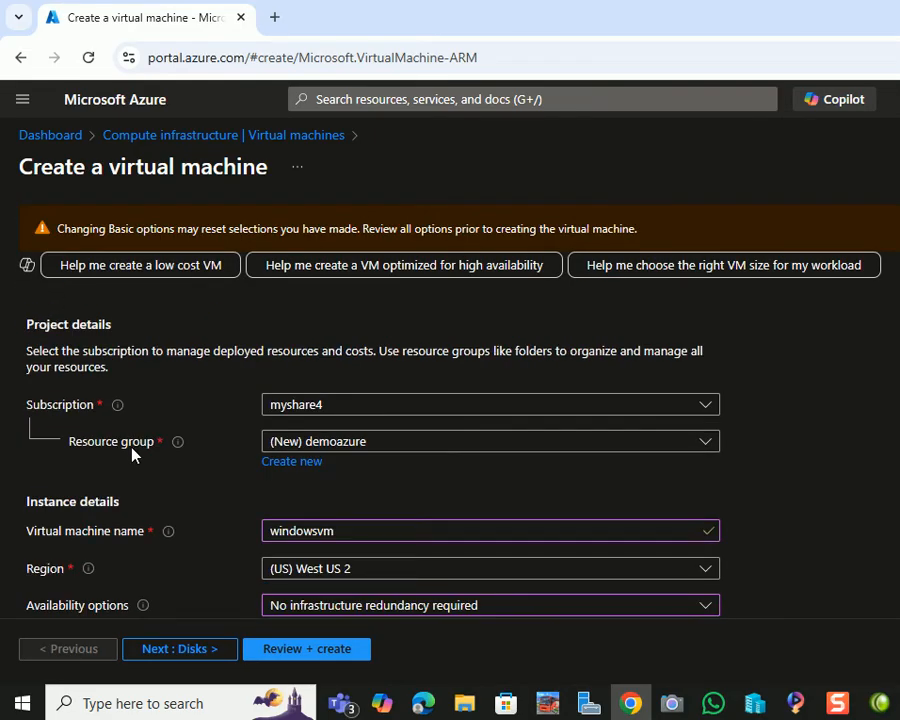
pyautogui.scroll(-1, 132, 454)
pyautogui.scroll(-1, 132, 455)
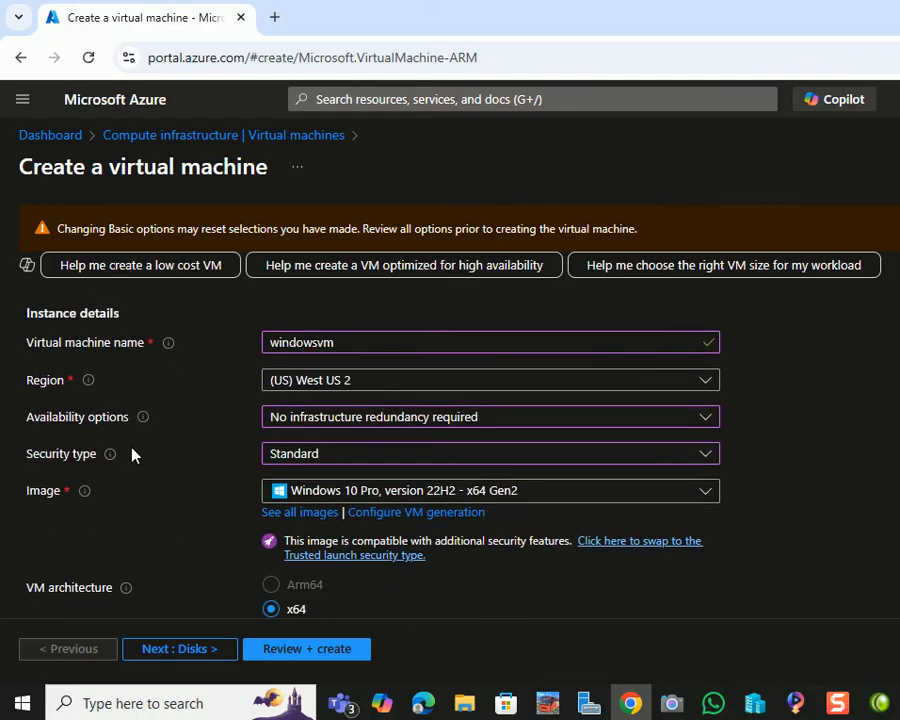
pyautogui.scroll(-1, 132, 455)
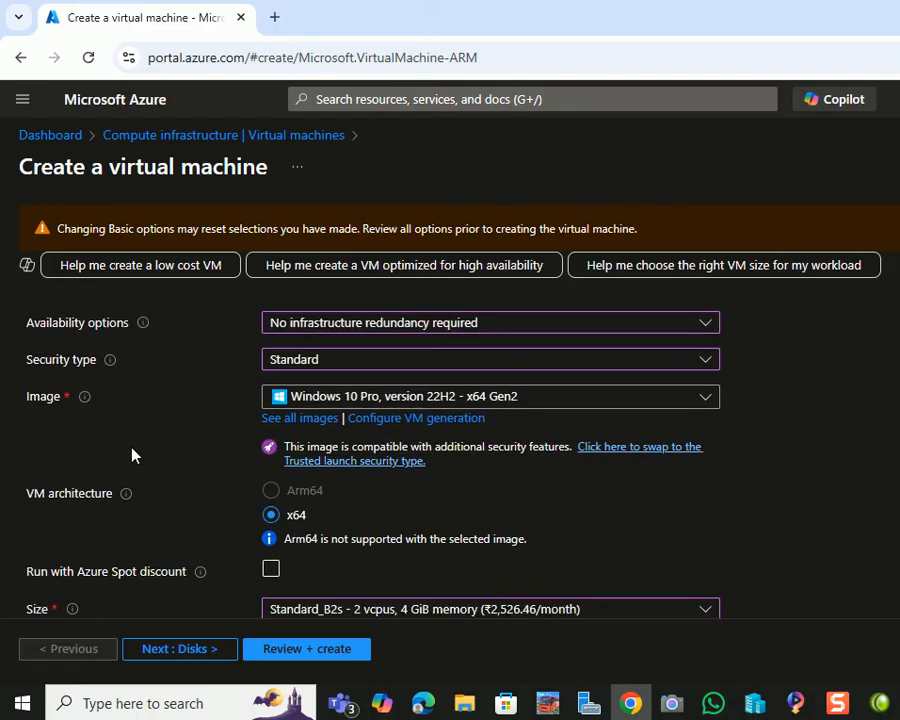
pyautogui.scroll(-3, 133, 455)
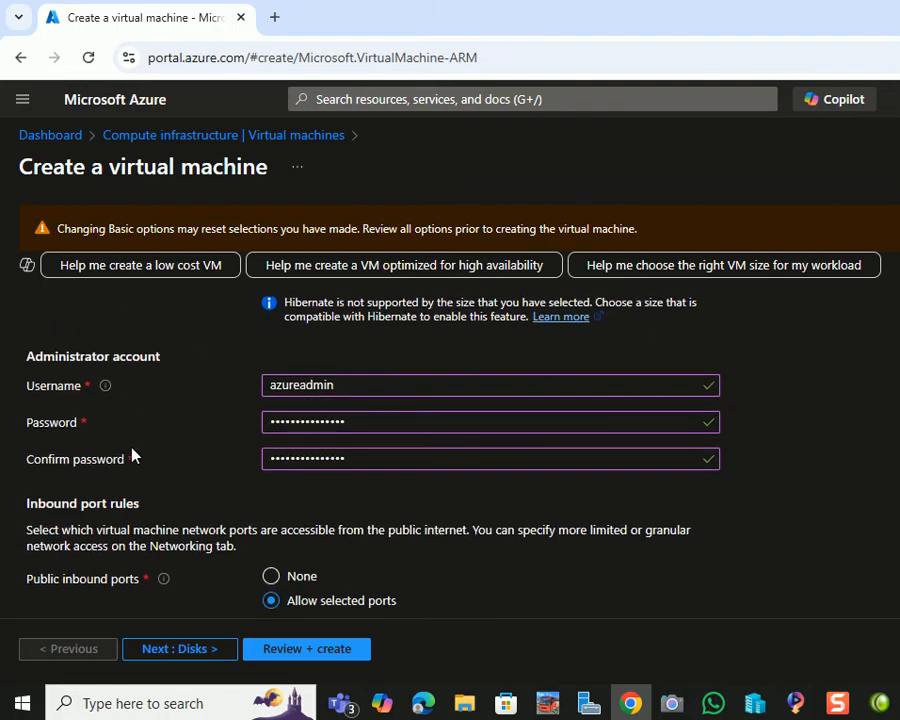
pyautogui.scroll(-1, 133, 455)
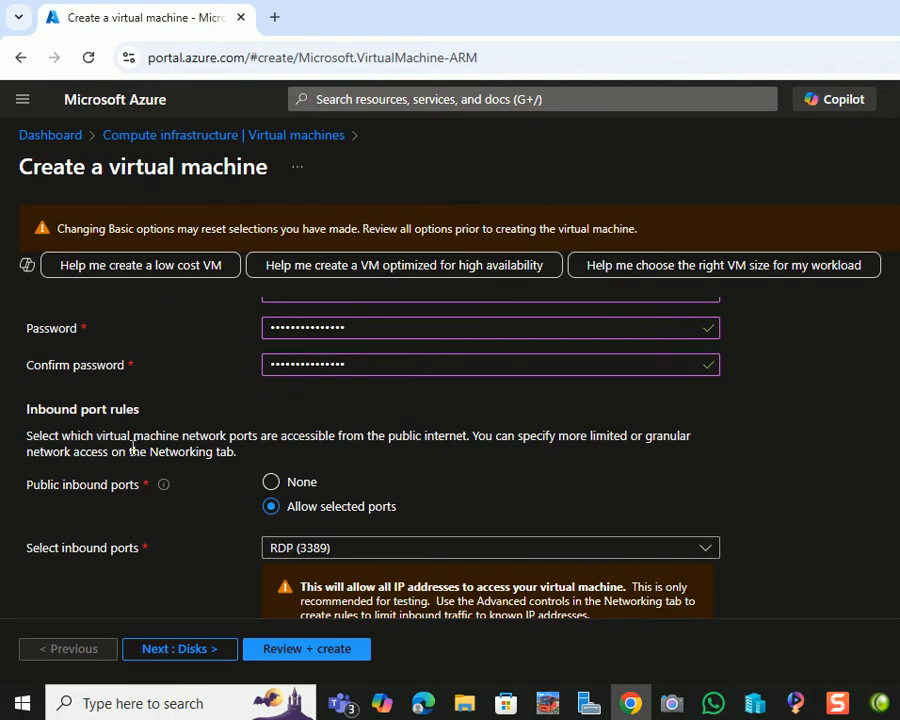
pyautogui.scroll(9, 133, 448)
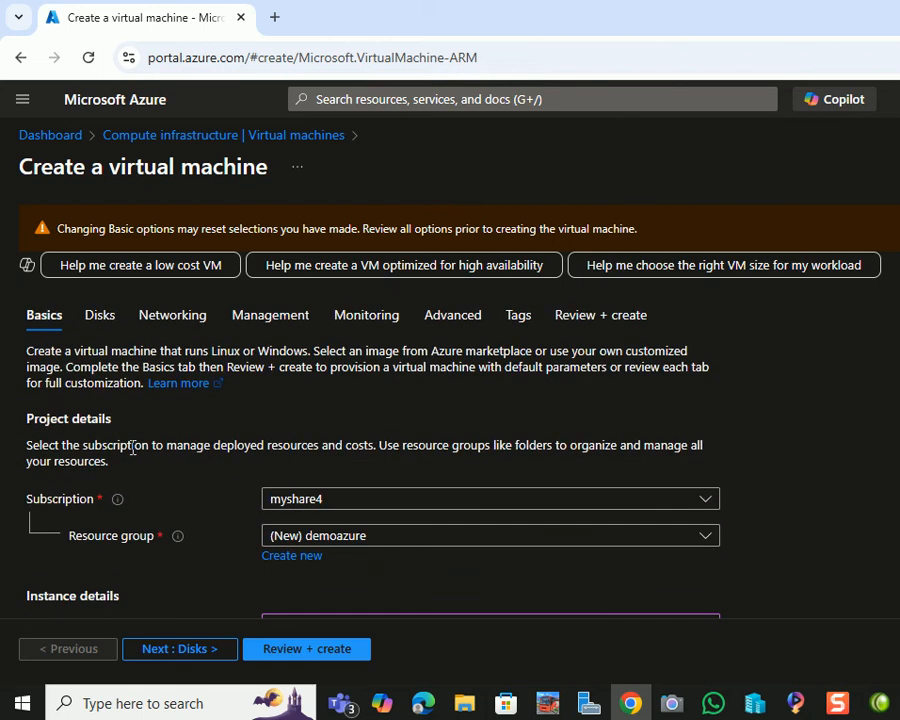
# Step: Look through the networking, management and monitoring settings, including the auto-shutdown, backup and diagnostics options
pyautogui.click(165, 315)
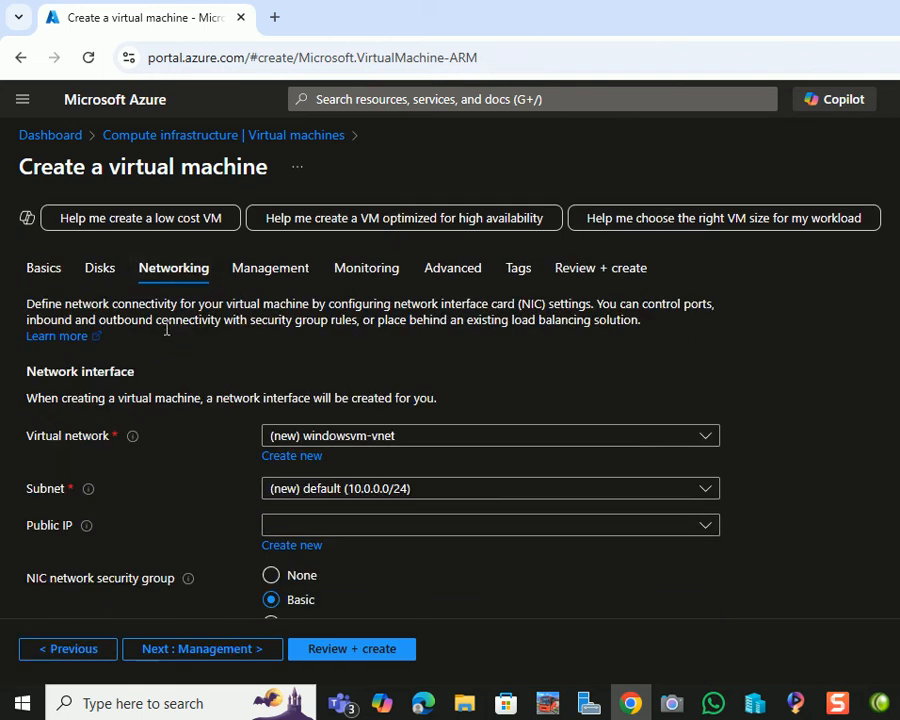
pyautogui.click(272, 270)
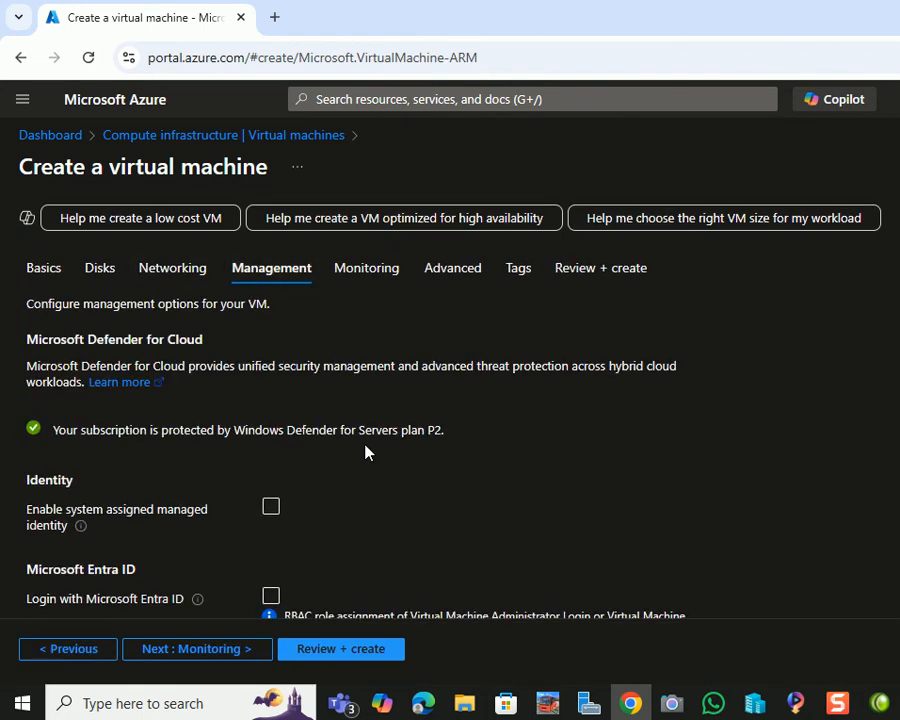
pyautogui.scroll(-1, 365, 453)
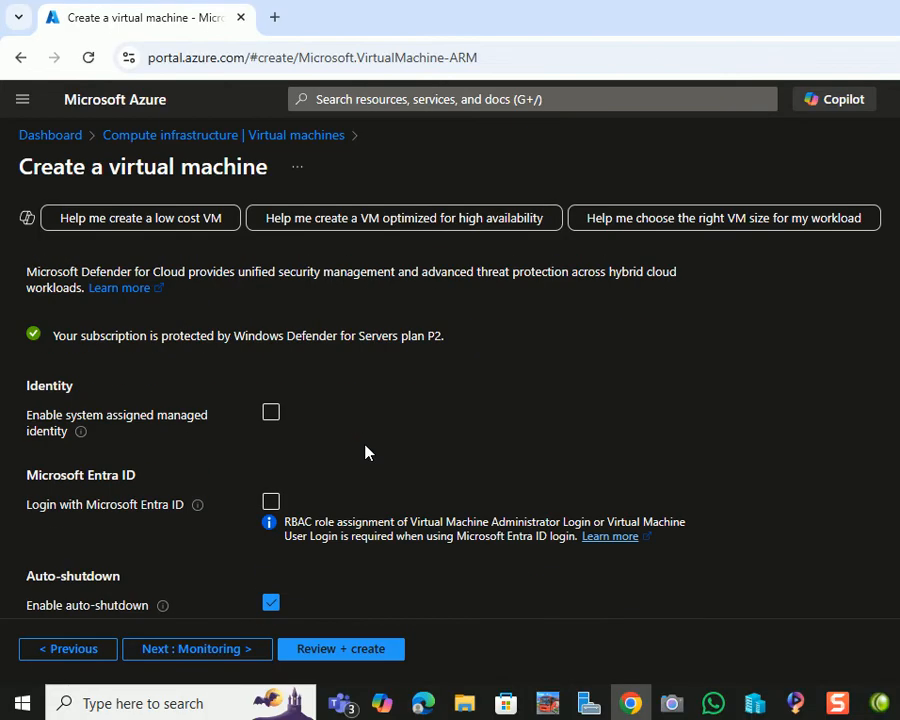
pyautogui.scroll(-2, 365, 453)
pyautogui.scroll(-2, 366, 445)
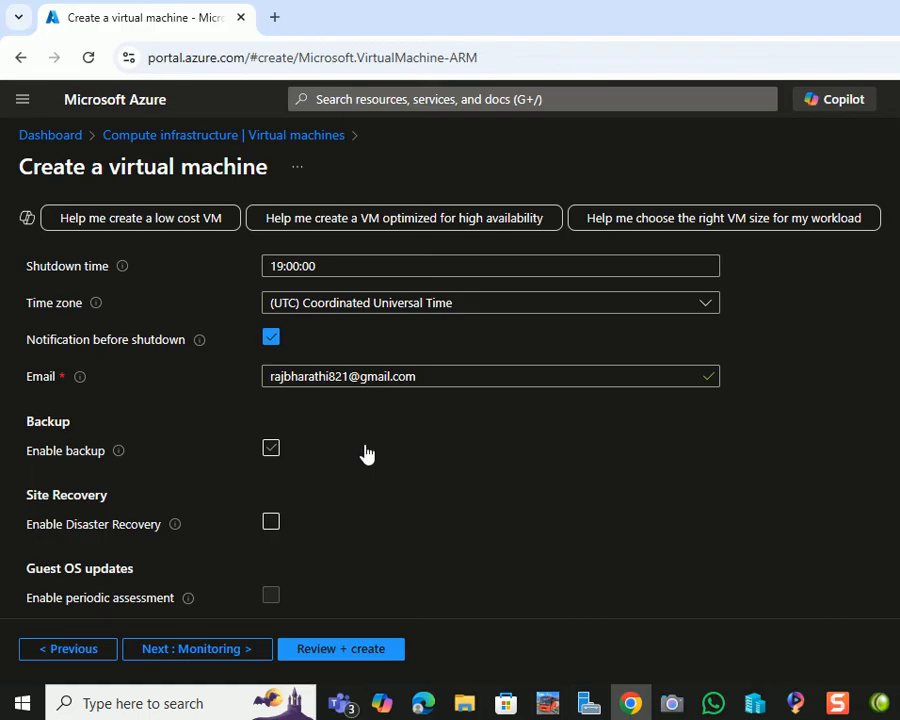
pyautogui.scroll(2, 366, 454)
pyautogui.scroll(-3, 366, 453)
pyautogui.scroll(7, 366, 453)
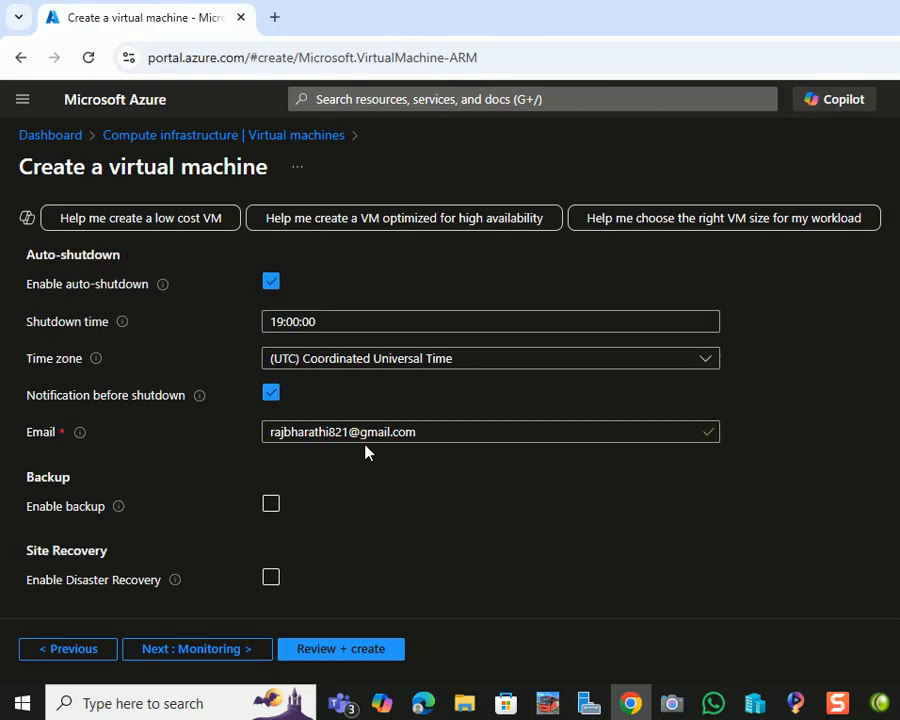
pyautogui.click(368, 272)
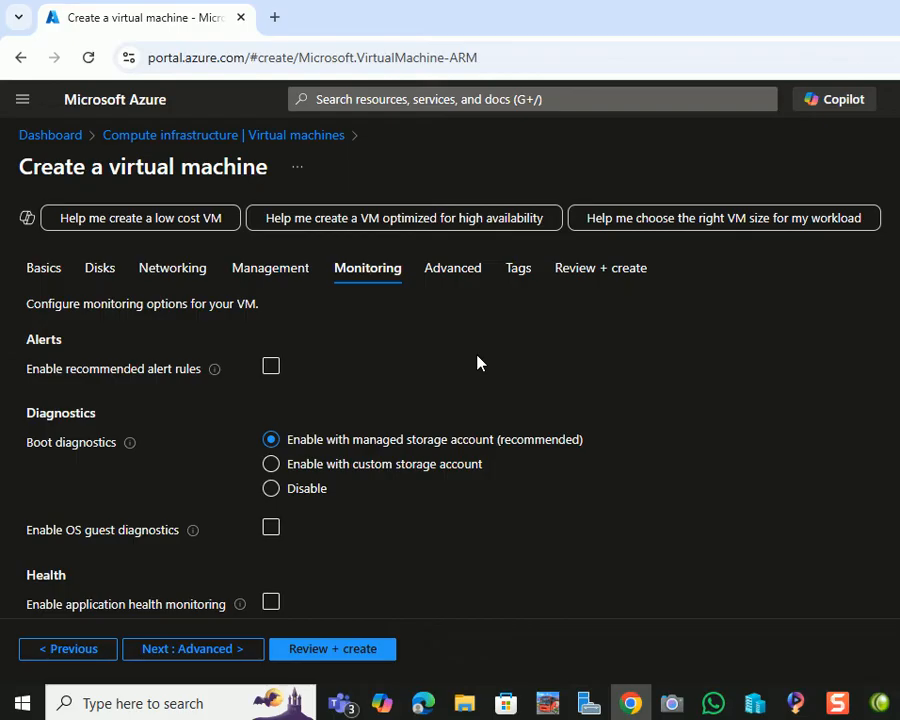
# Step: Validate the virtual machine configuration, then clear the Windows 10/11 license confirmation and validate again
pyautogui.click(346, 655)
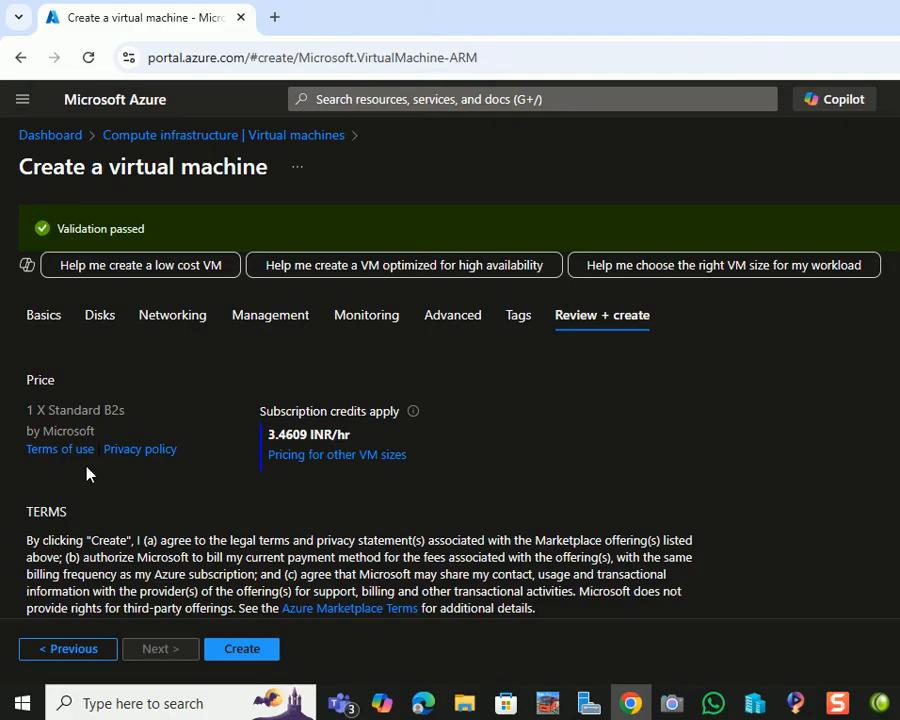
pyautogui.click(30, 320)
pyautogui.scroll(-5, 86, 476)
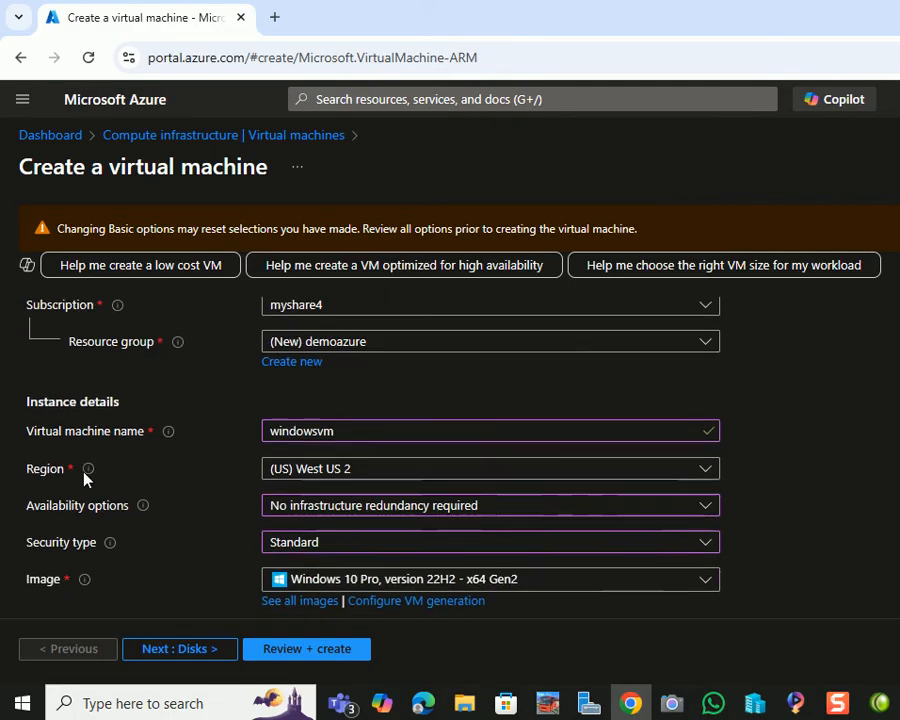
pyautogui.scroll(-5, 86, 480)
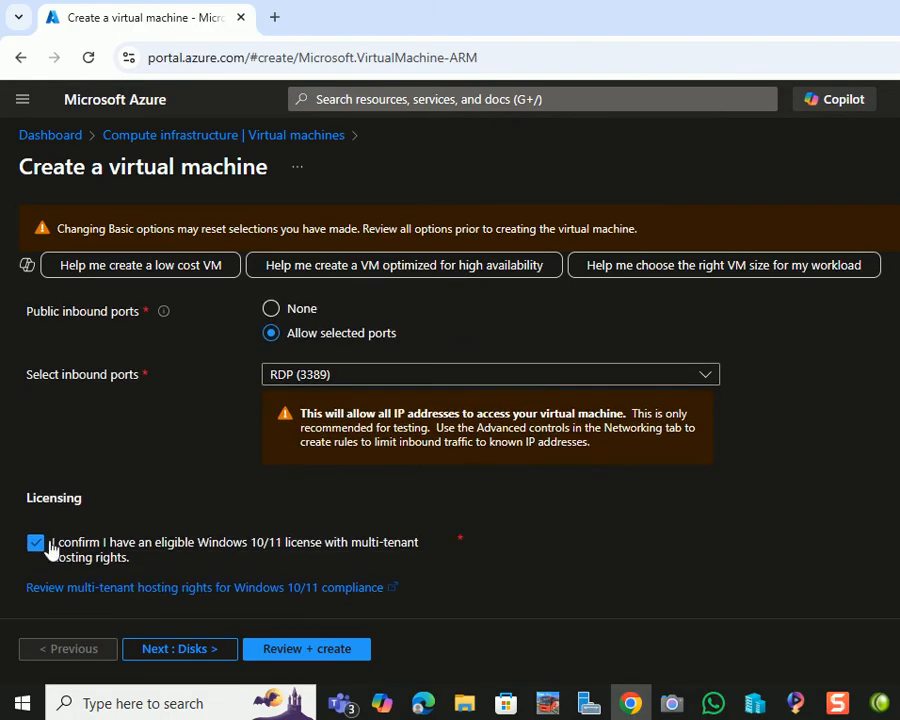
pyautogui.click(36, 544)
pyautogui.click(306, 652)
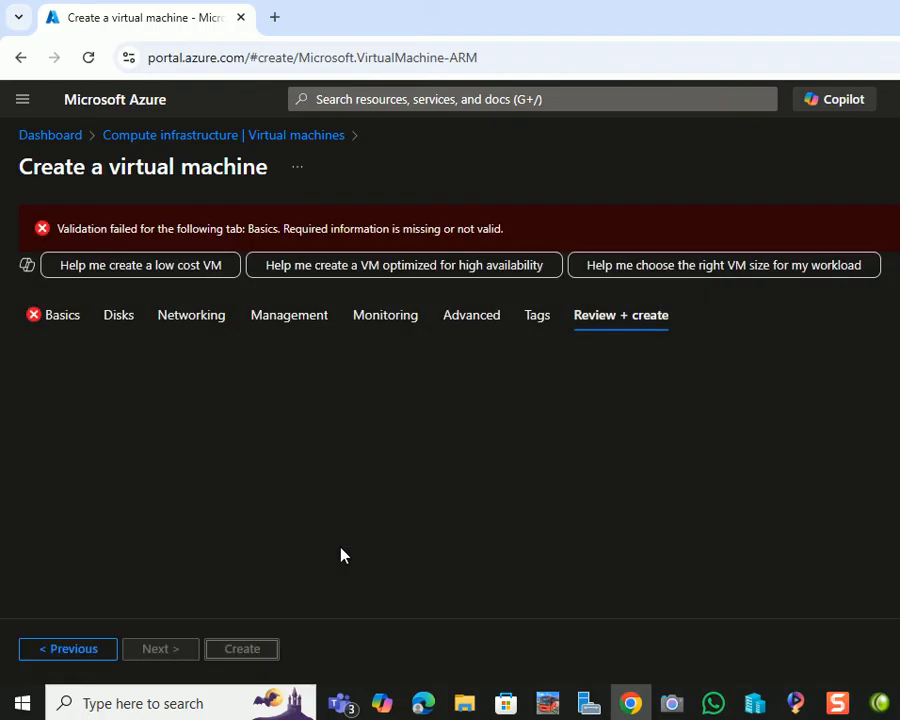
# Step: Reconfirm the eligible Windows 10/11 license with multi-tenant hosting rights, then validate and create the virtual machine
pyautogui.click(56, 320)
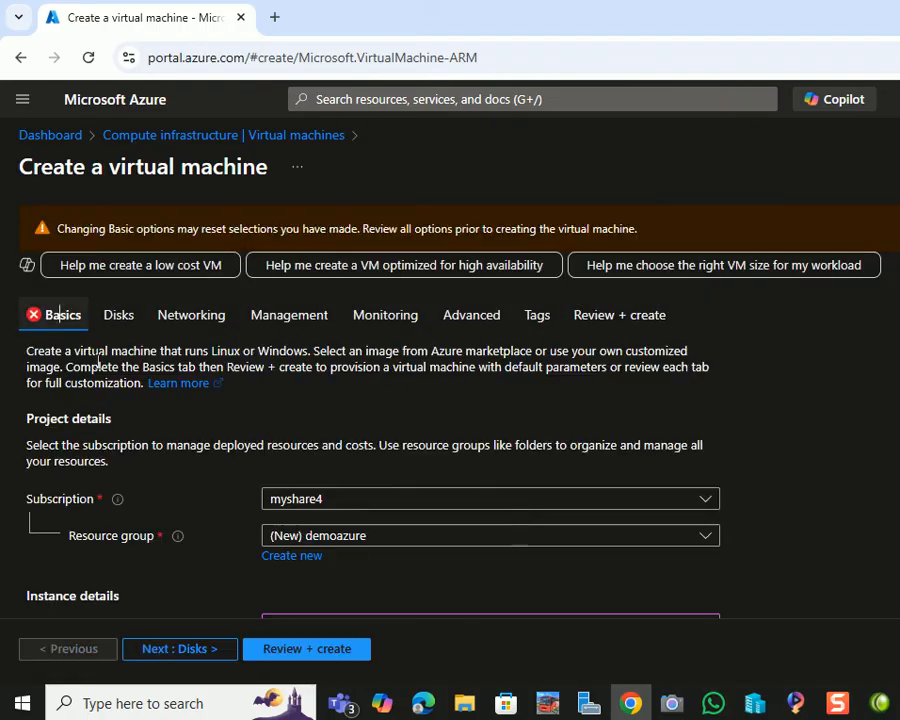
pyautogui.scroll(-2, 232, 511)
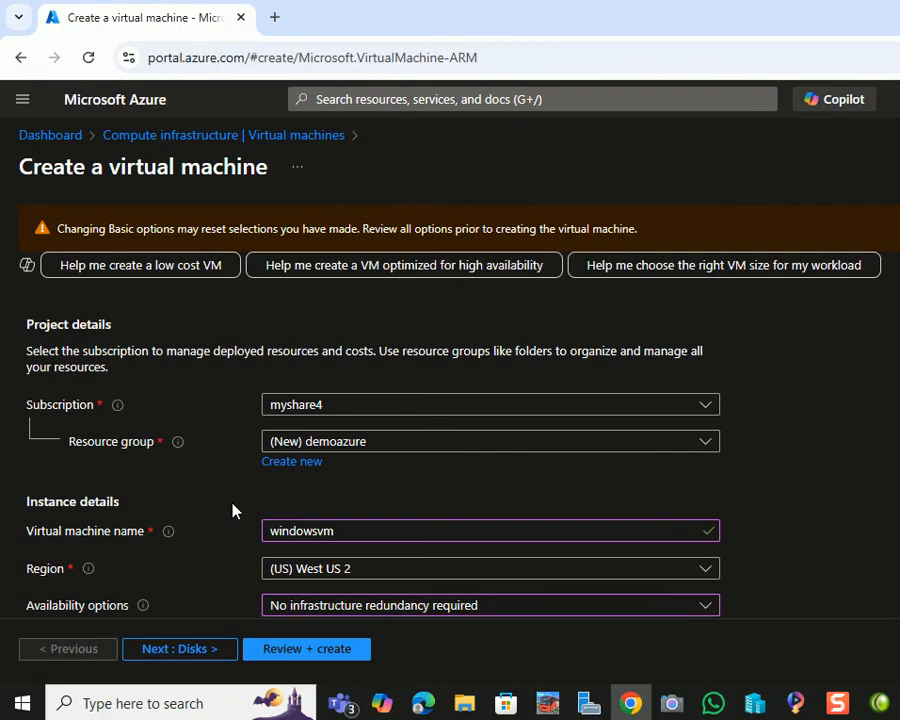
pyautogui.scroll(-3, 232, 511)
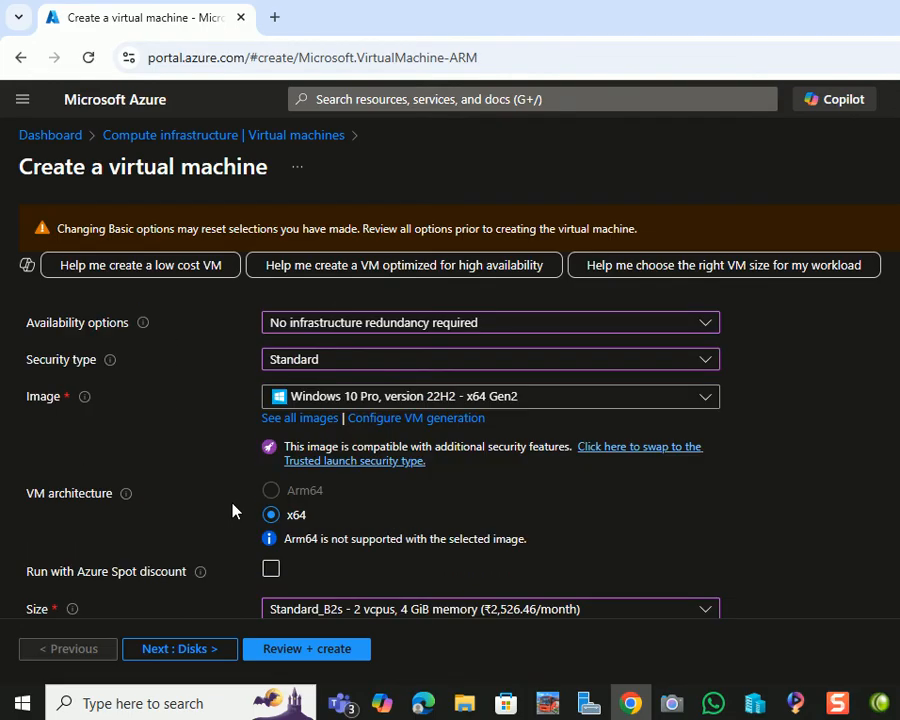
pyautogui.scroll(-6, 232, 511)
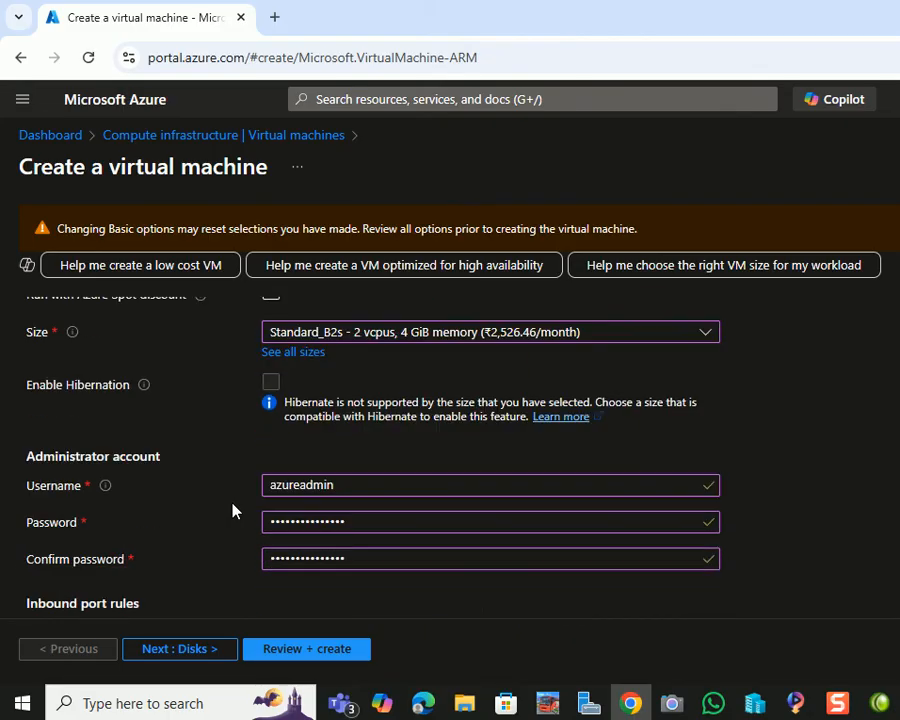
pyautogui.scroll(-1, 232, 511)
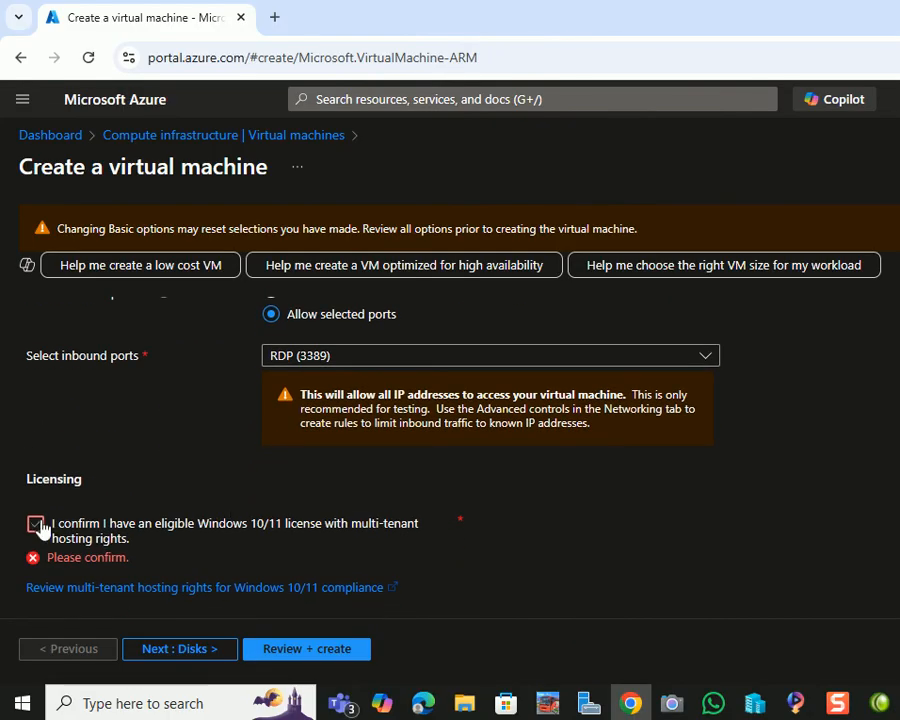
pyautogui.click(36, 524)
pyautogui.click(292, 647)
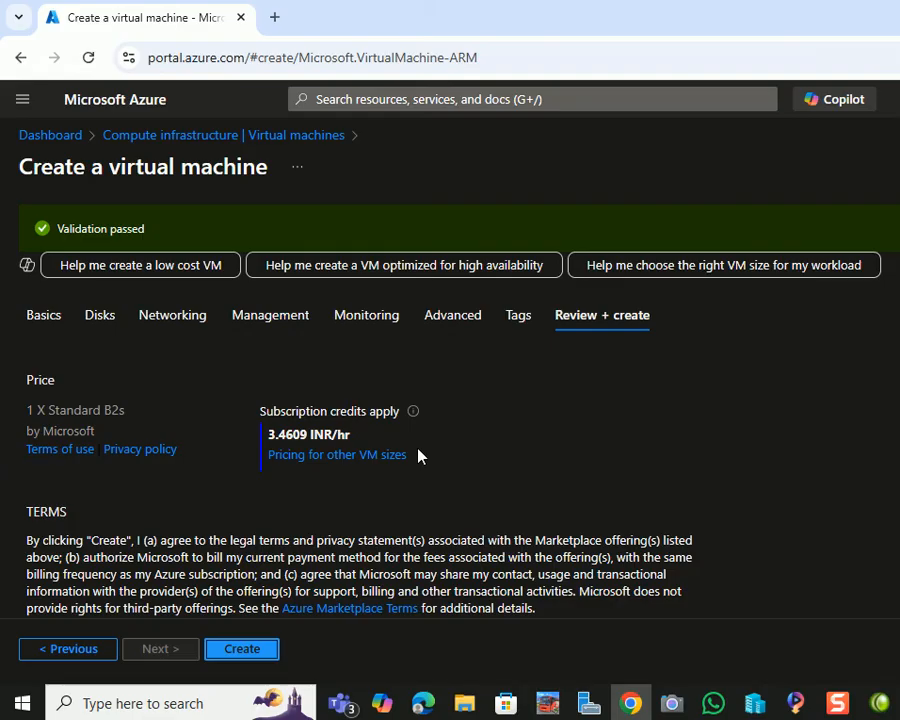
pyautogui.click(254, 650)
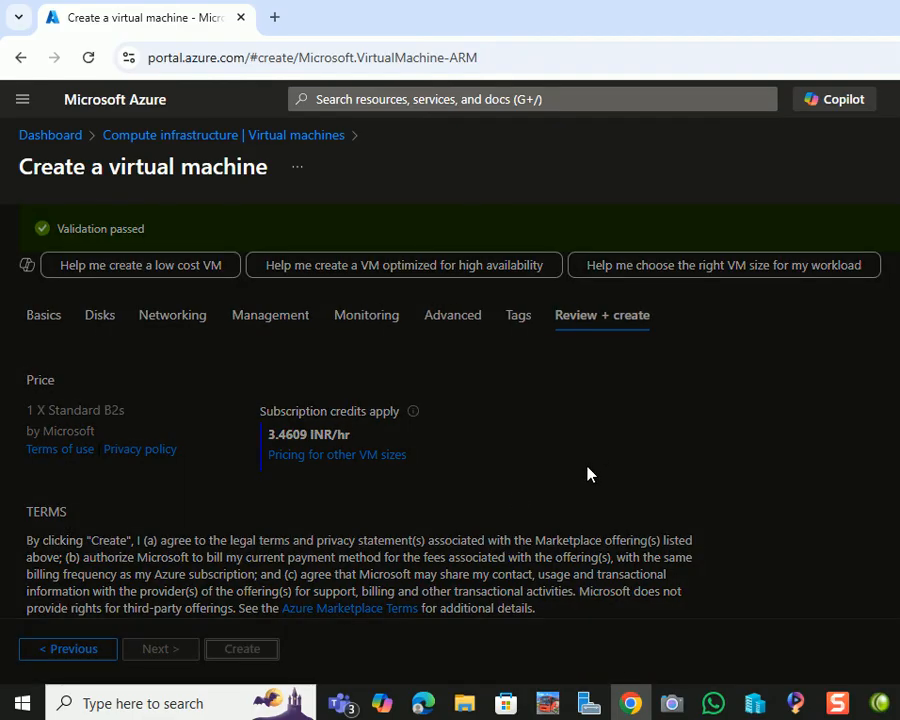